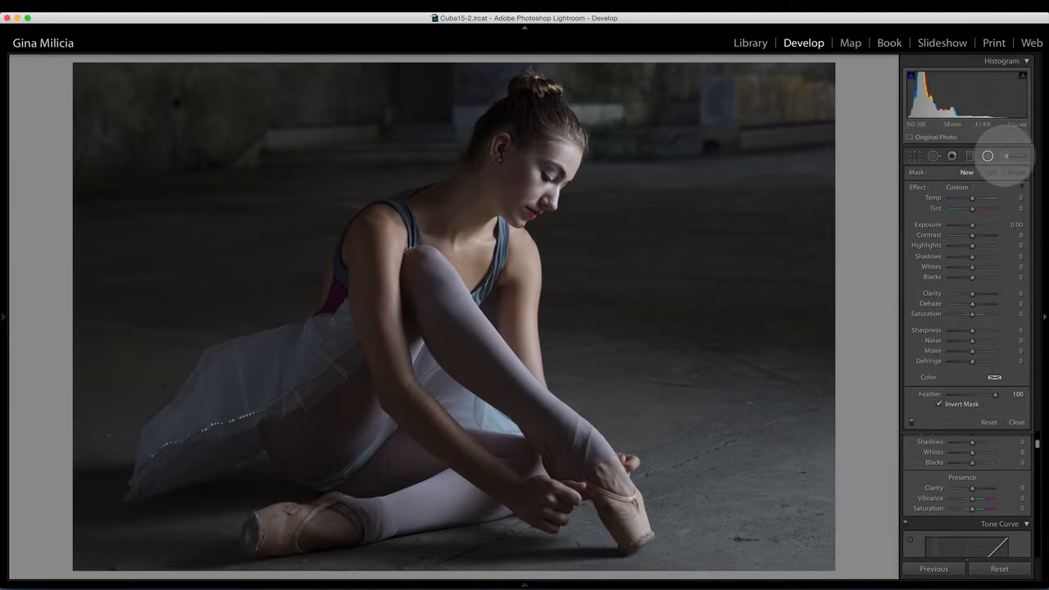
# Raise the photo's Exposure to +0.30 and cool the white balance Temp to 3,975
pyautogui.click(1007, 155)
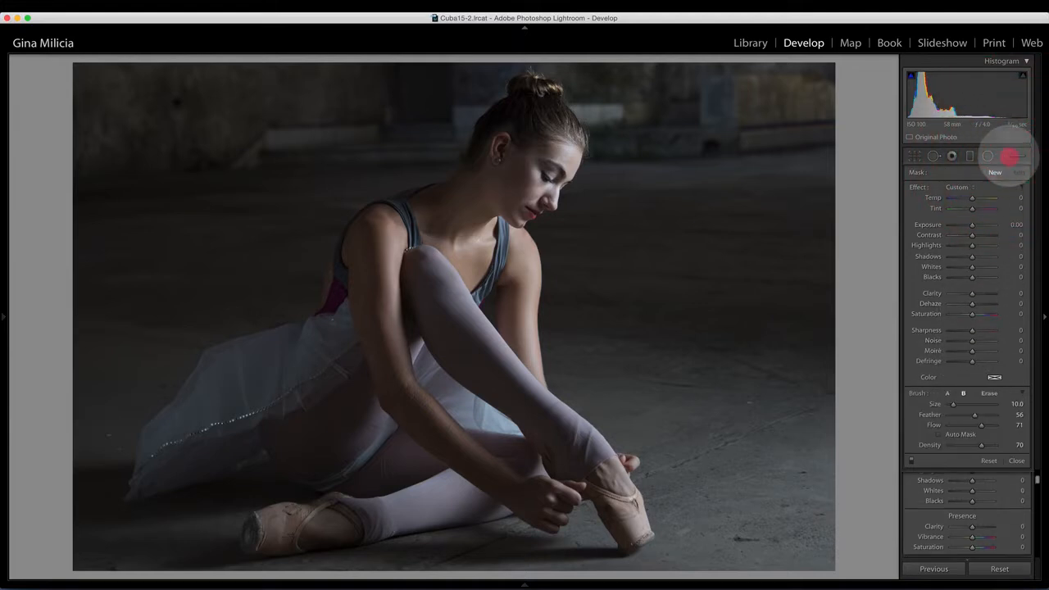
pyautogui.scroll(3, 994, 290)
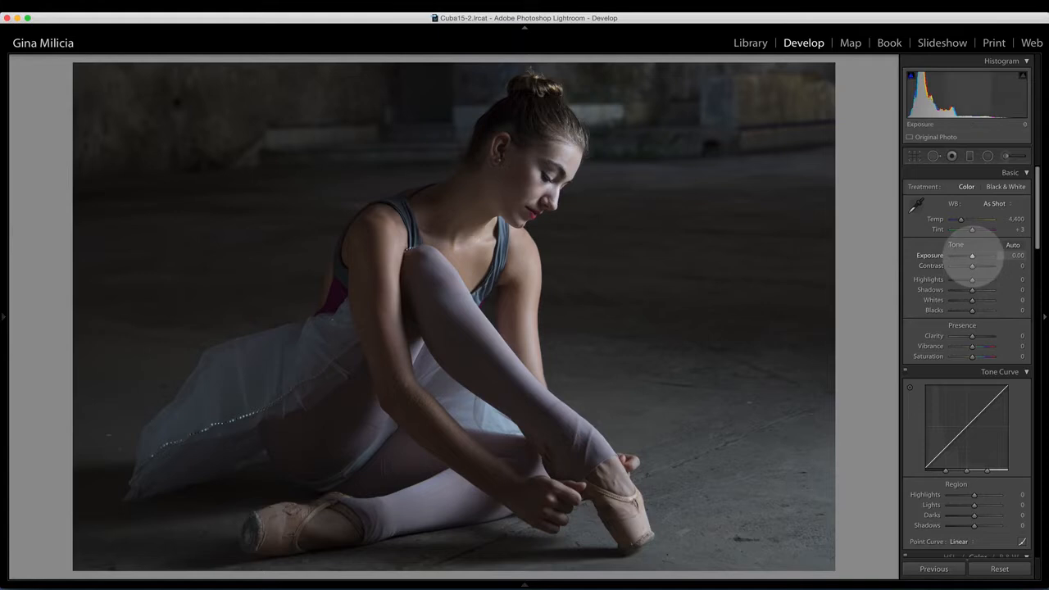
pyautogui.moveTo(972, 255); pyautogui.dragTo(973, 256)
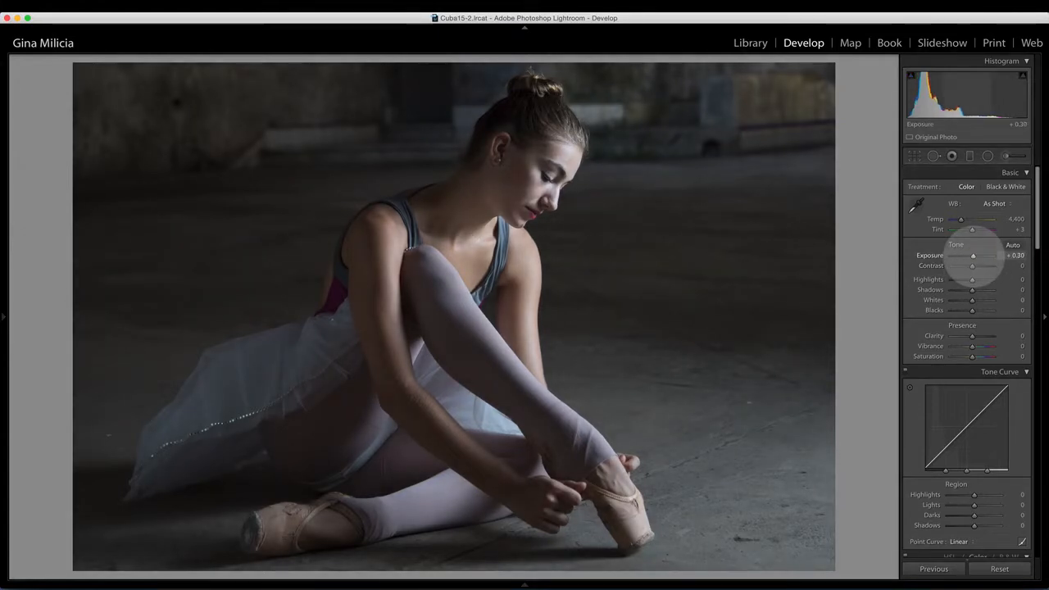
pyautogui.click(973, 257)
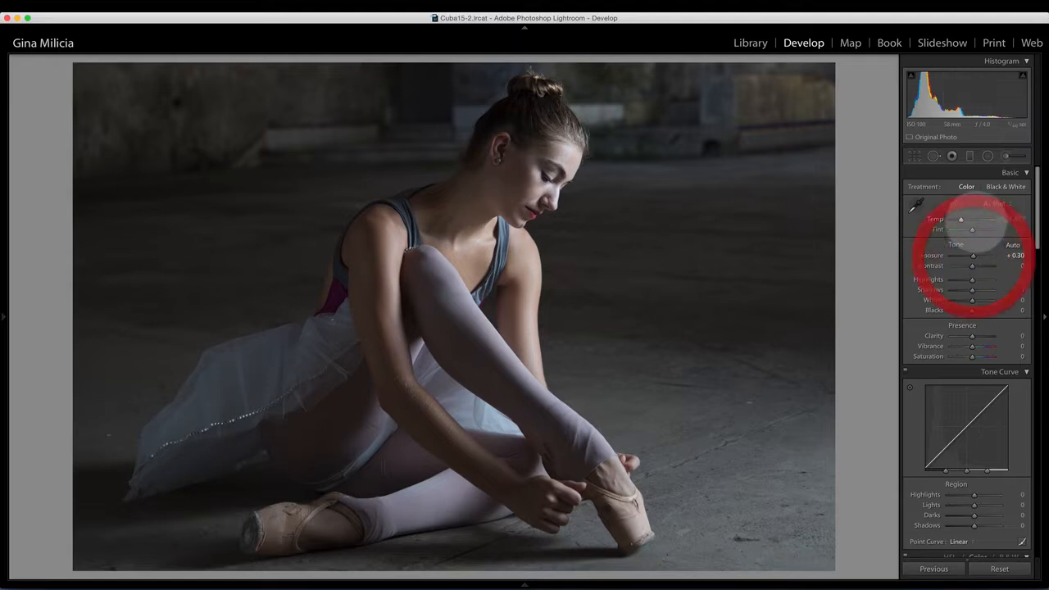
pyautogui.moveTo(961, 220); pyautogui.dragTo(959, 219)
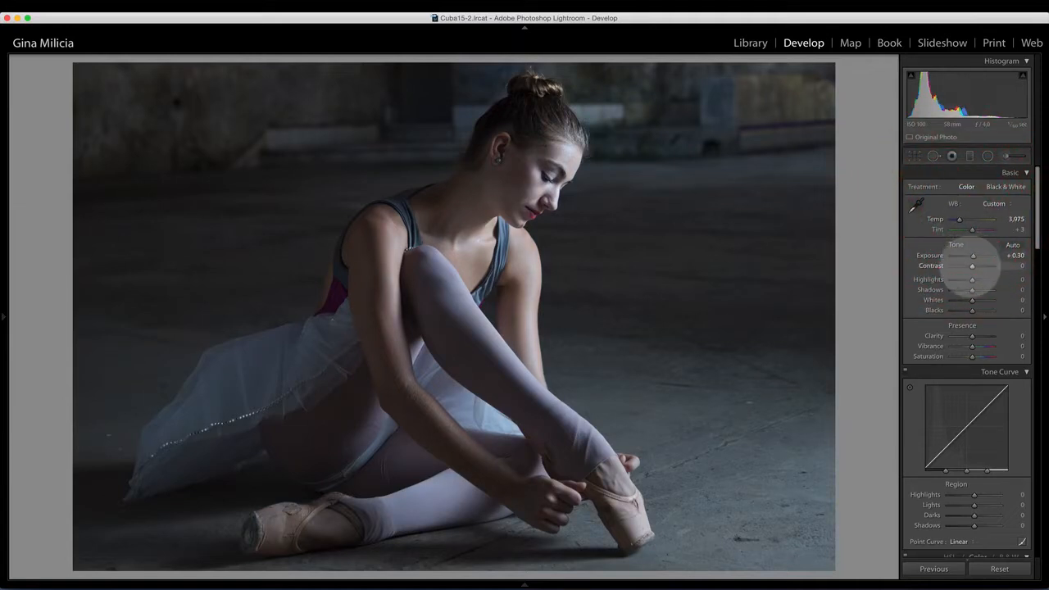
# Flatten the photo's tones with Contrast at -65, Highlights at +12 and Shadows at +17
pyautogui.moveTo(972, 266); pyautogui.dragTo(957, 266)
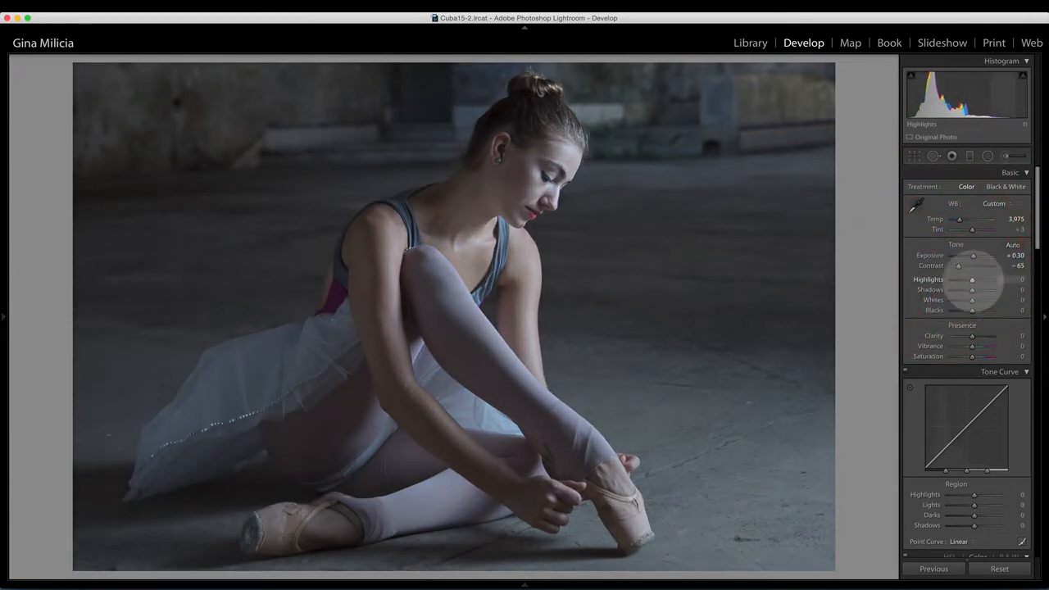
pyautogui.moveTo(973, 281); pyautogui.dragTo(975, 281)
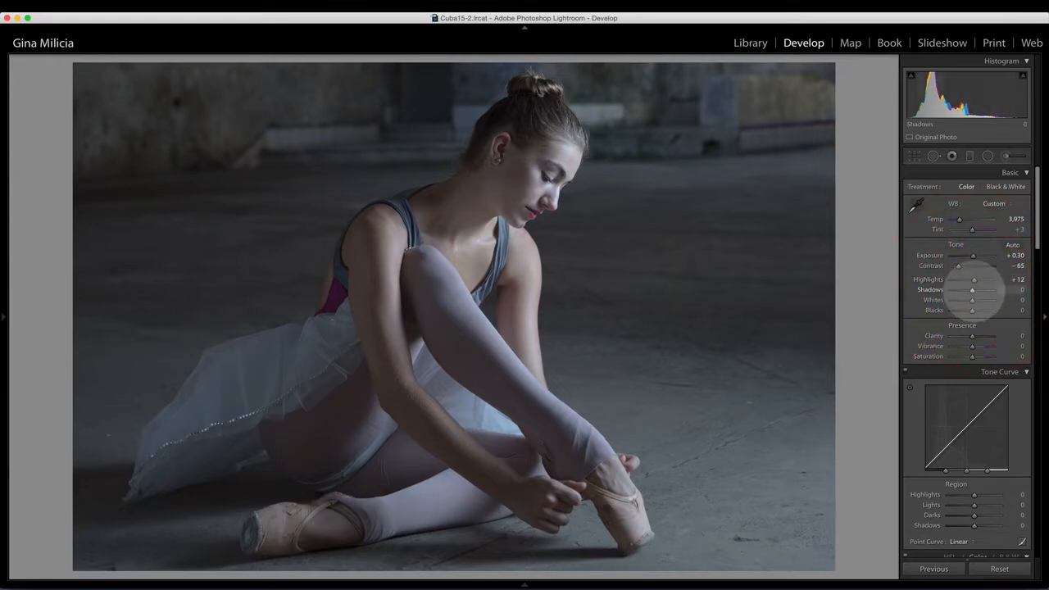
pyautogui.moveTo(972, 290); pyautogui.dragTo(978, 291)
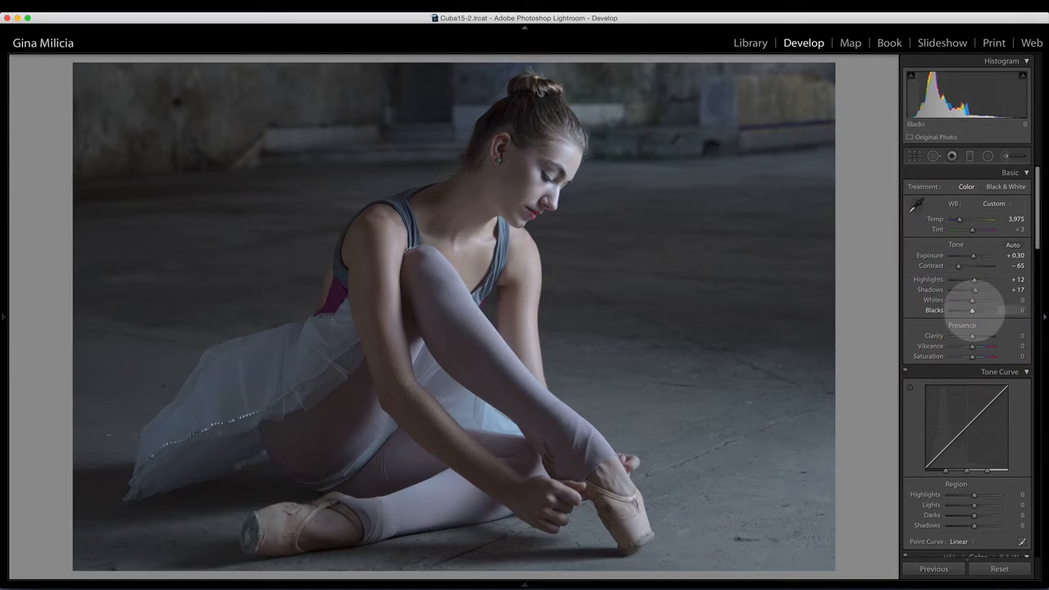
# Lower Blacks to -11, using the clipping preview to judge the darkest areas
pyautogui.press('alt')
pyautogui.press('alt')
pyautogui.keyDown('alt'); pyautogui.click(972, 309); pyautogui.keyUp('alt')
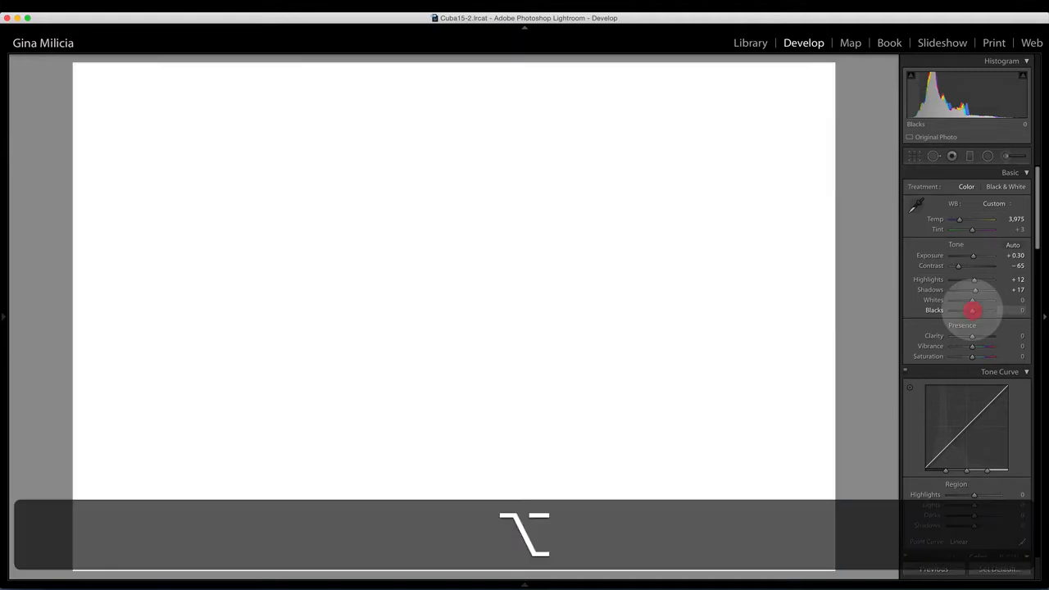
pyautogui.moveTo(971, 310); pyautogui.dragTo(969, 310)
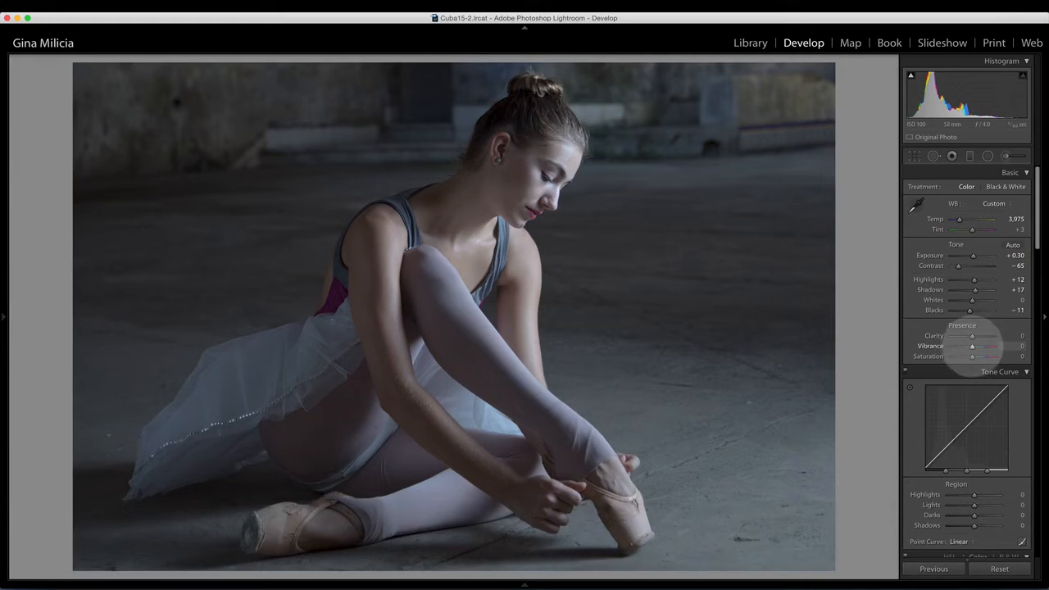
# Reduce Vibrance to -28 and Saturation to -25, comparing the edit with the before view
pyautogui.moveTo(972, 346); pyautogui.dragTo(968, 356)
pyautogui.press('\\')
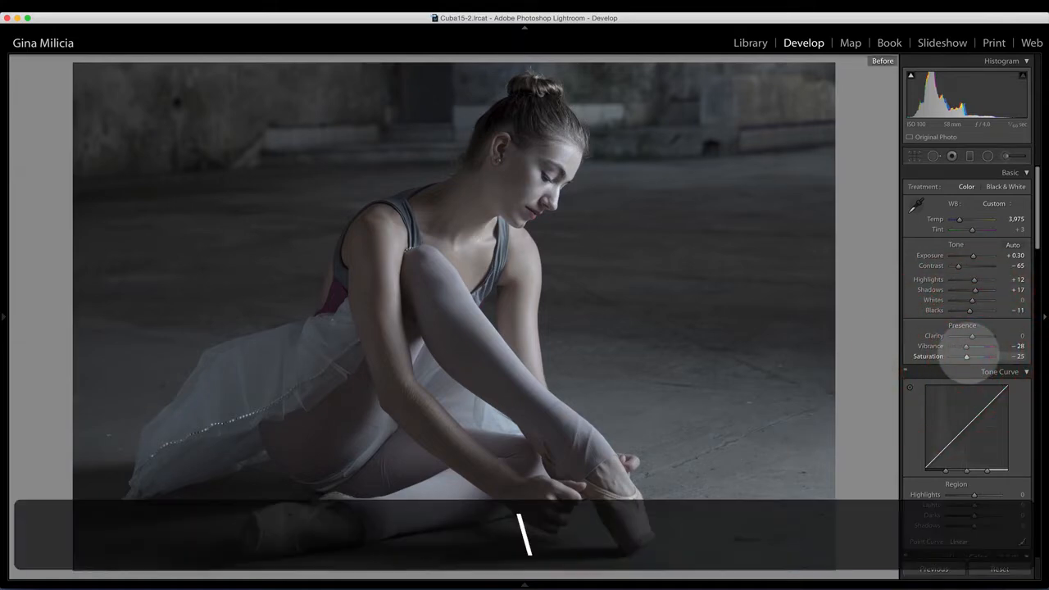
pyautogui.press('\\')
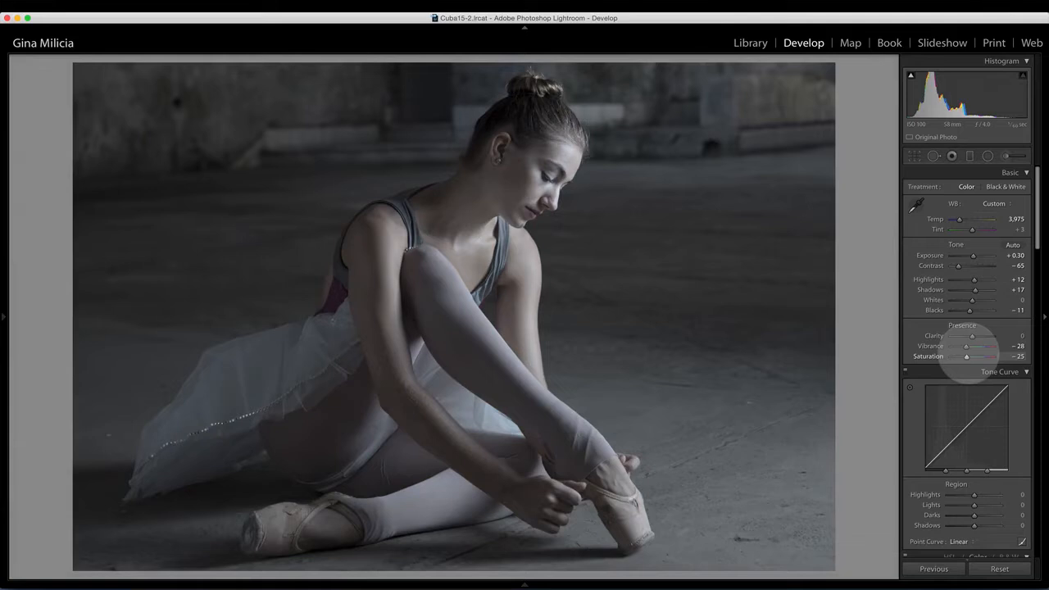
# Apply a warm split-toning tint to the highlights with Hue 39 and Saturation 10
pyautogui.scroll(-10, 975, 354)
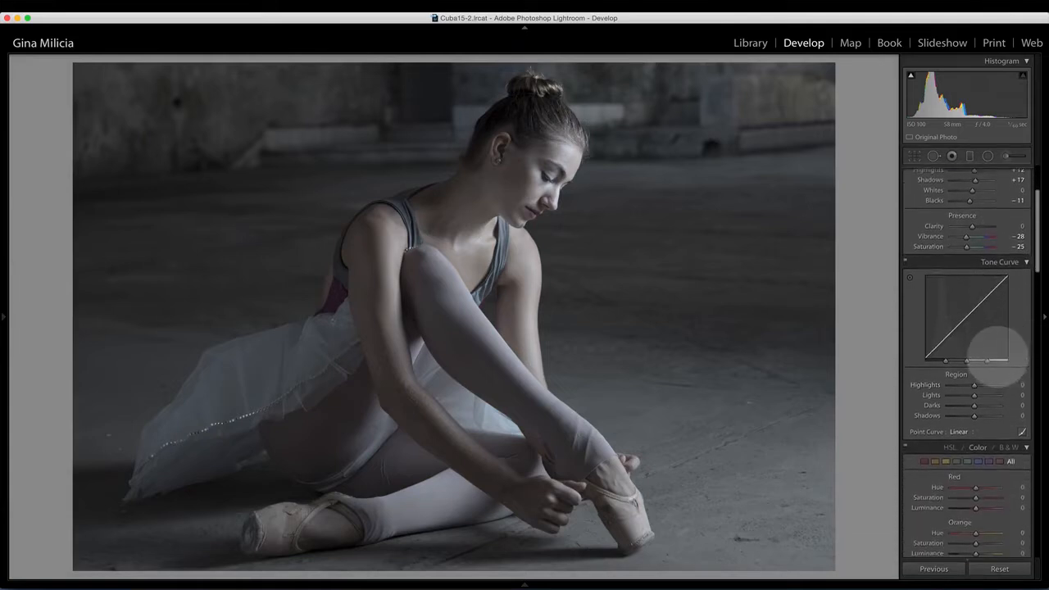
pyautogui.scroll(-10, 998, 354)
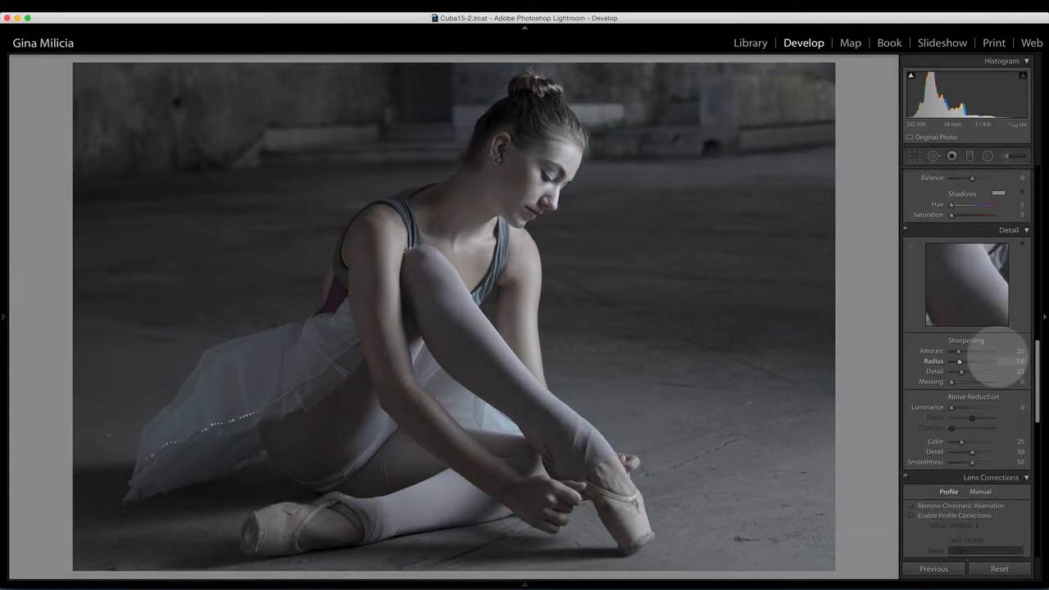
pyautogui.scroll(-2, 998, 354)
pyautogui.scroll(8, 1000, 357)
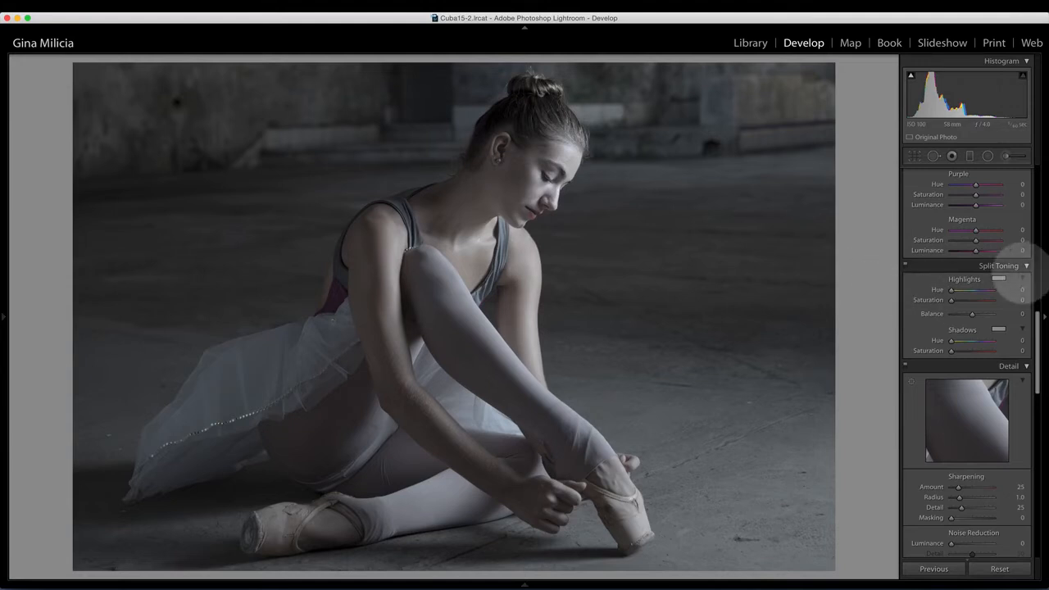
pyautogui.click(998, 279)
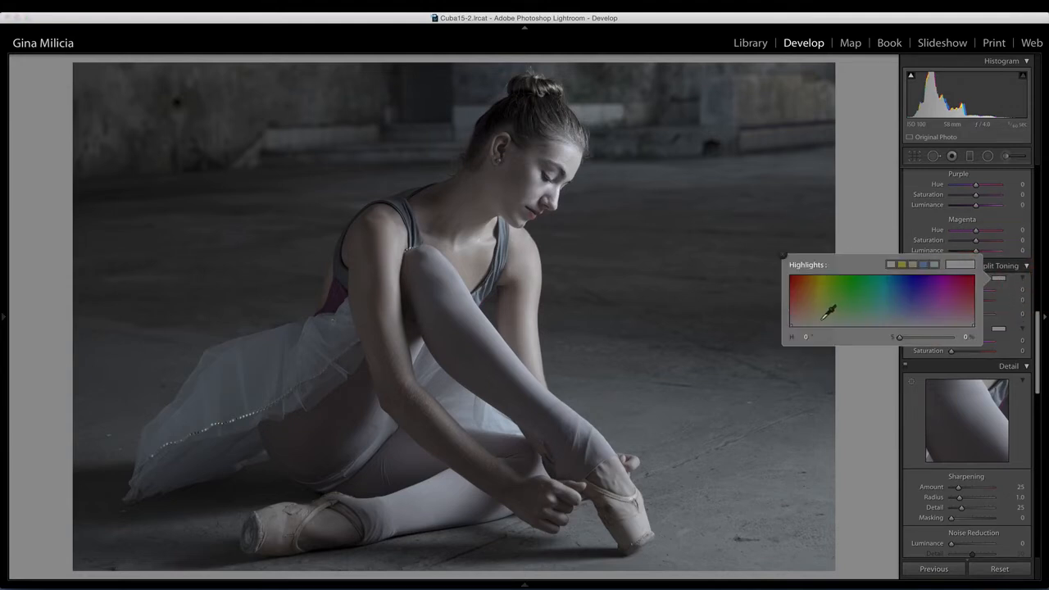
pyautogui.moveTo(830, 318); pyautogui.dragTo(808, 318)
pyautogui.click(1003, 328)
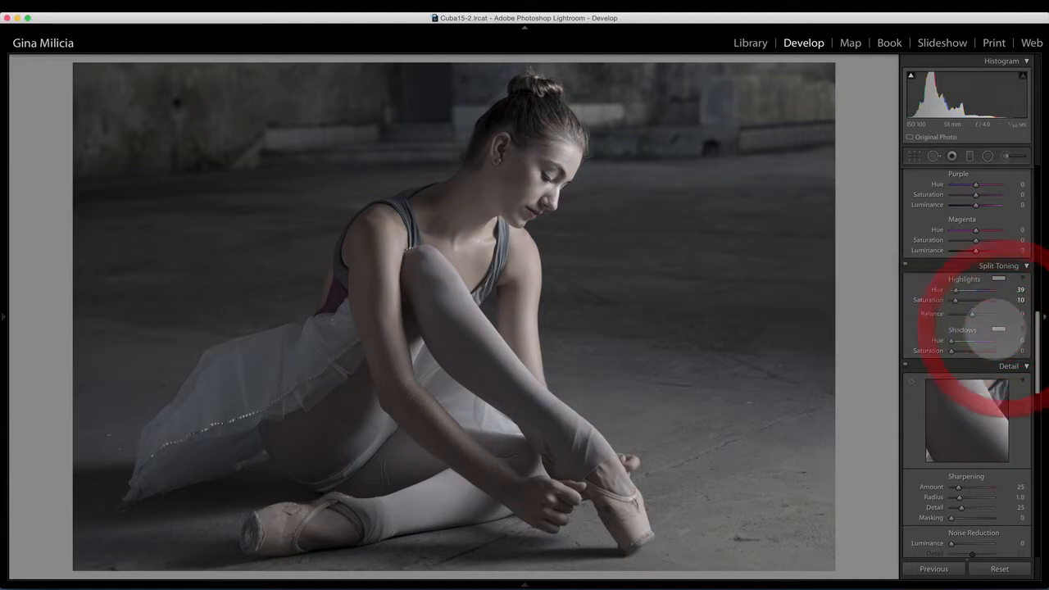
# Apply a teal split-toning tint to the shadows with Hue 184 and Saturation 9
pyautogui.click(997, 328)
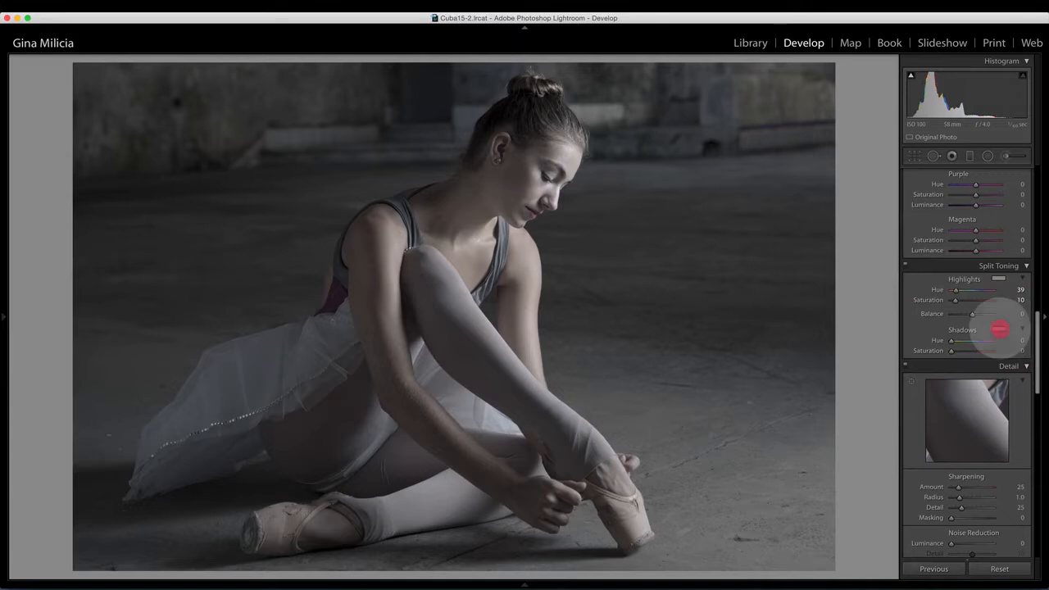
pyautogui.click(907, 359)
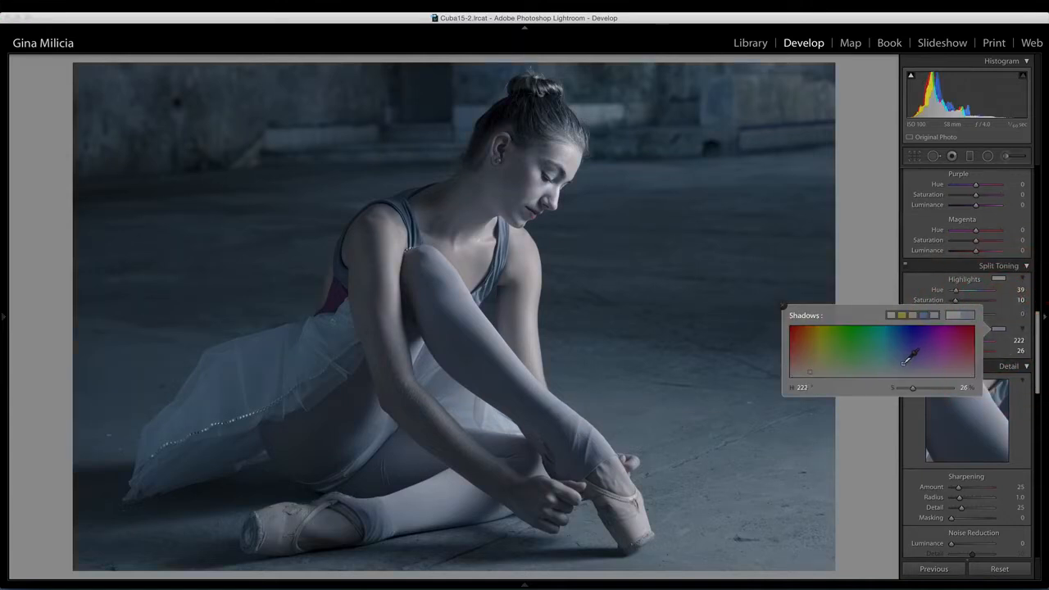
pyautogui.moveTo(905, 361); pyautogui.dragTo(884, 364)
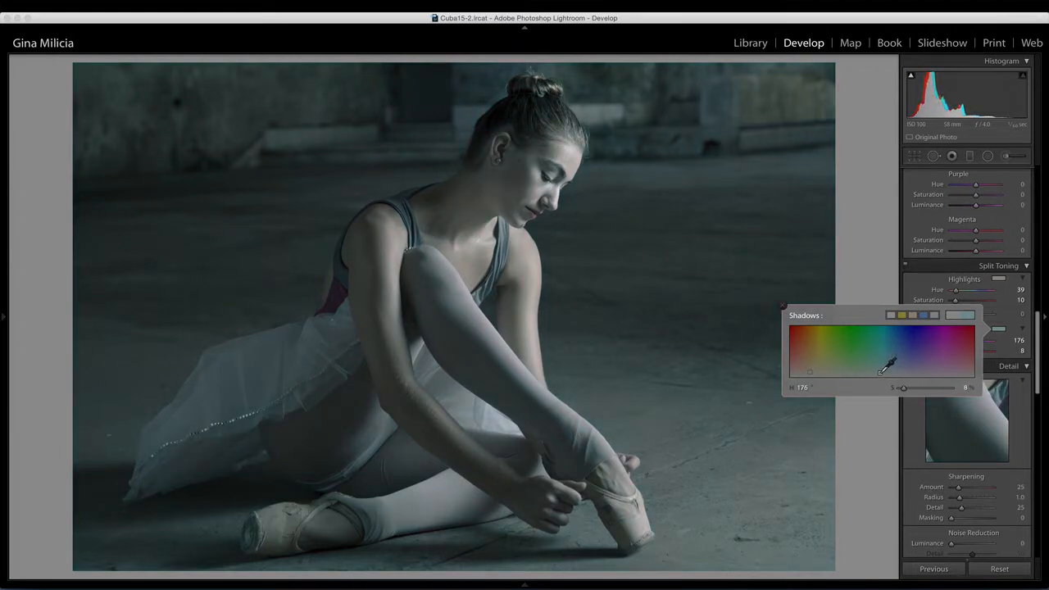
pyautogui.moveTo(884, 373); pyautogui.dragTo(884, 371)
pyautogui.click(1008, 350)
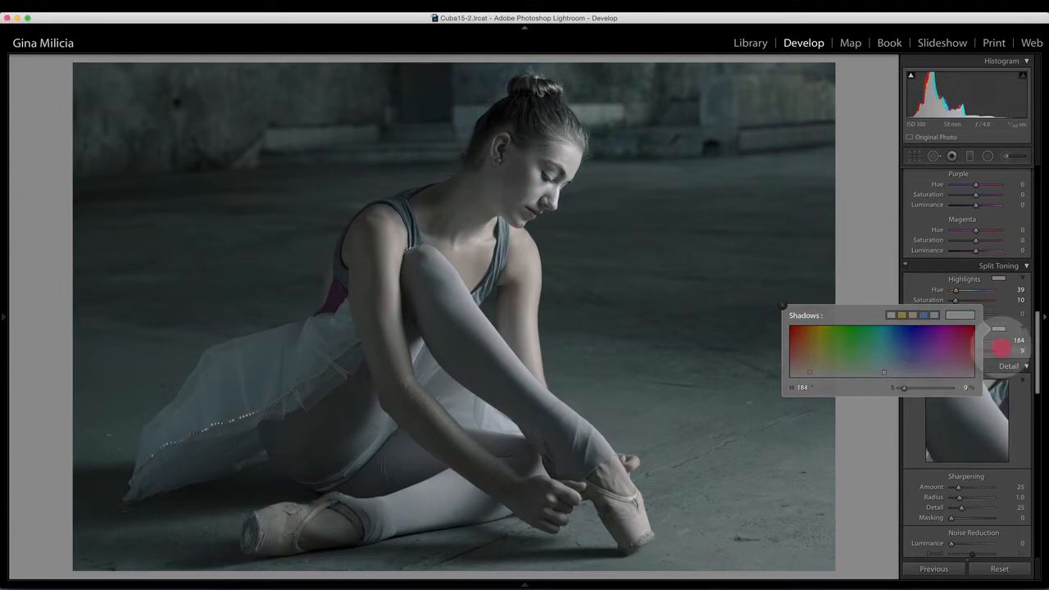
# Set the split-toning Balance to +8 and compare the toned photo with the before view
pyautogui.moveTo(972, 313)
pyautogui.mouseDown()
pyautogui.moveTo(982, 314)
pyautogui.moveTo(950, 314)
pyautogui.moveTo(974, 314)
pyautogui.mouseUp()
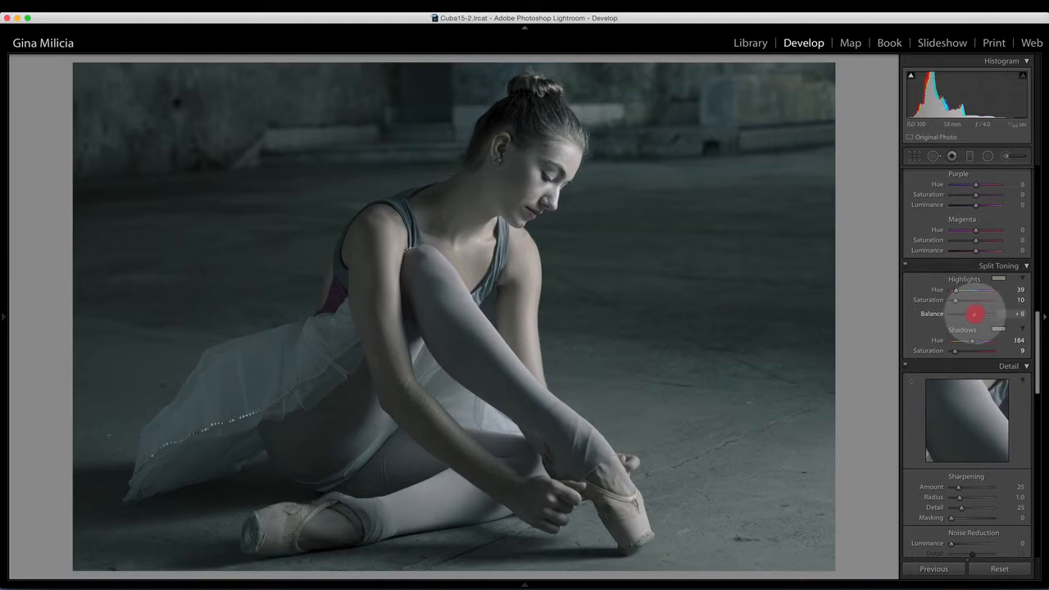
pyautogui.moveTo(974, 313); pyautogui.dragTo(975, 314)
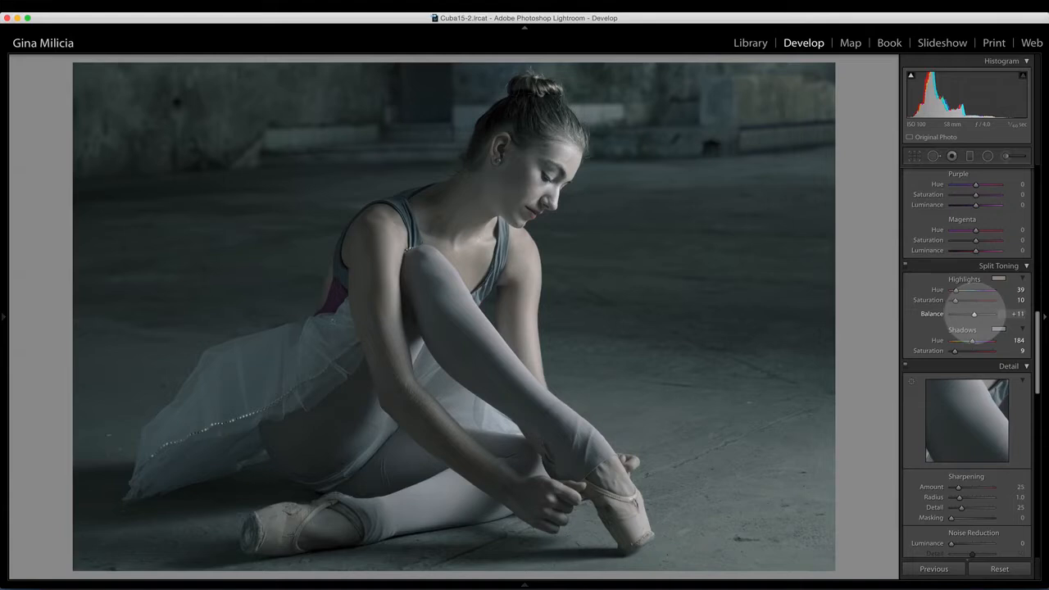
pyautogui.click(974, 314)
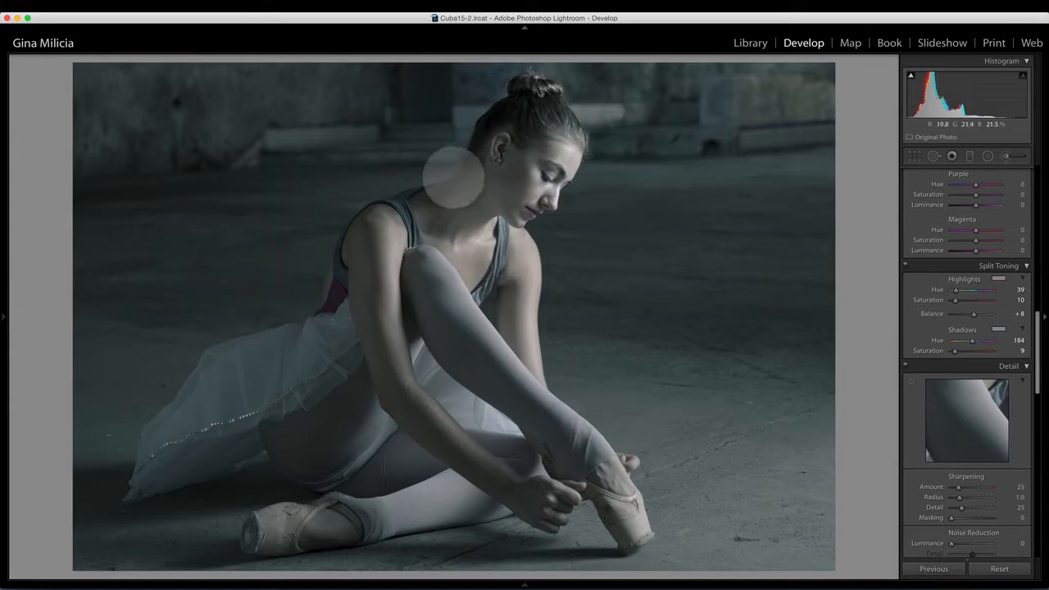
pyautogui.press('\\')
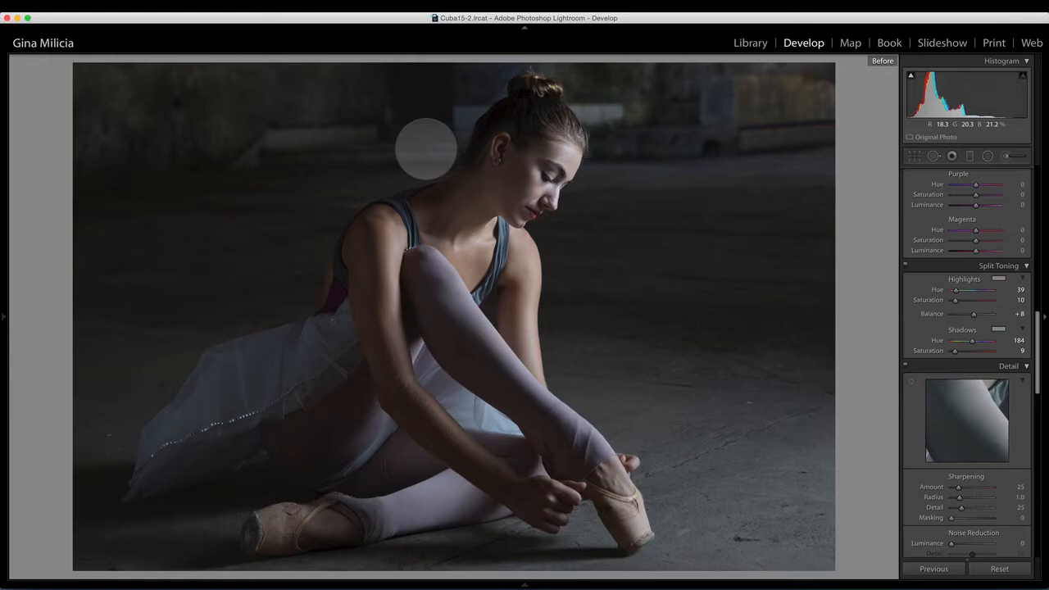
pyautogui.press('\\')
pyautogui.press('\\')
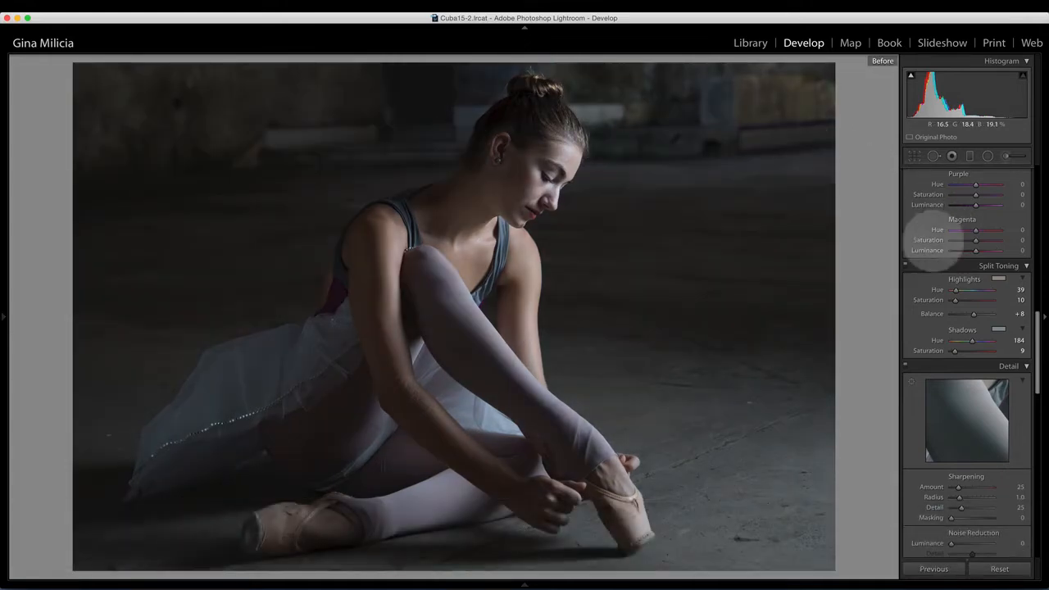
pyautogui.press('\\')
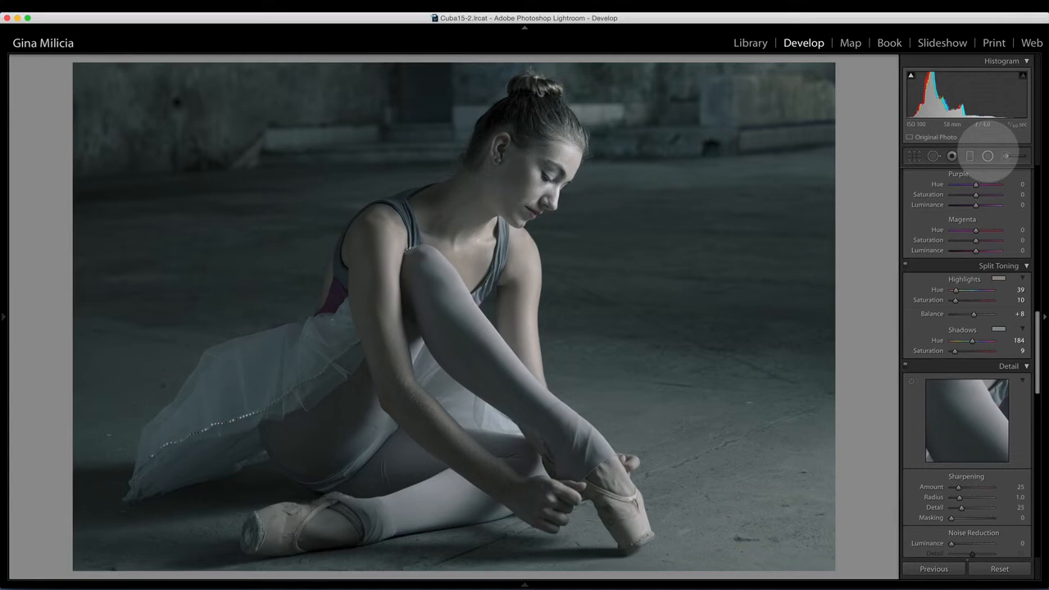
# Set the Radial Filter's Feather to 0 and draw a large, nearly circular mask centred on the dancer
pyautogui.scroll(10, 967, 175)
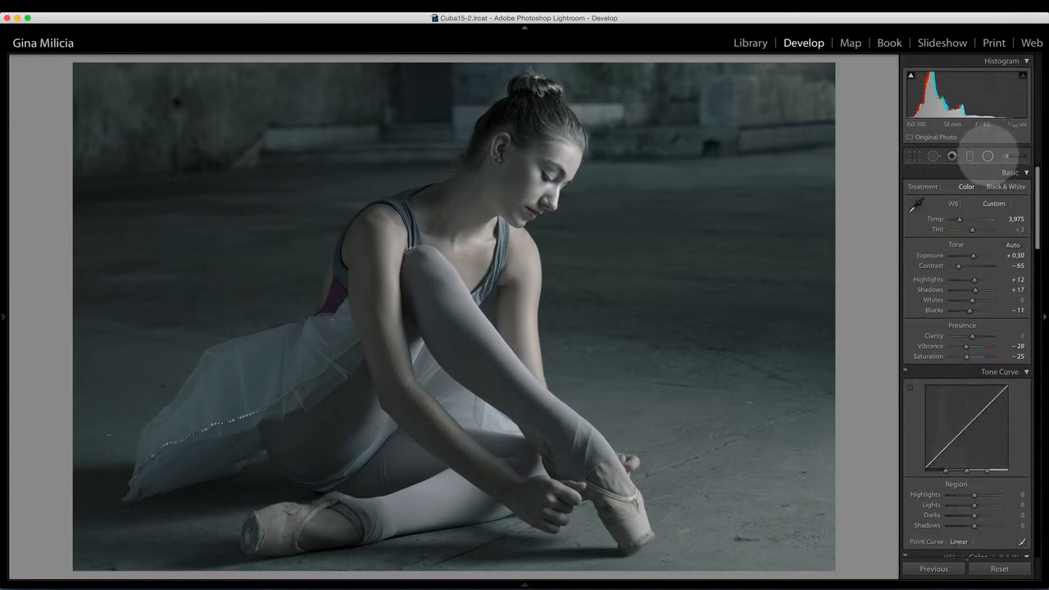
pyautogui.click(987, 156)
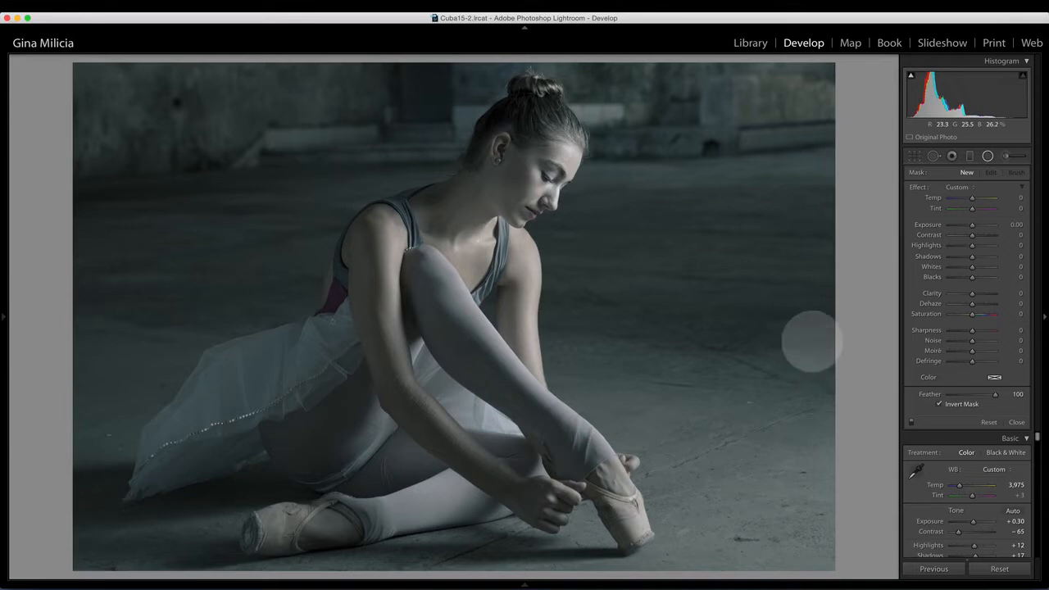
pyautogui.moveTo(995, 394); pyautogui.dragTo(934, 394)
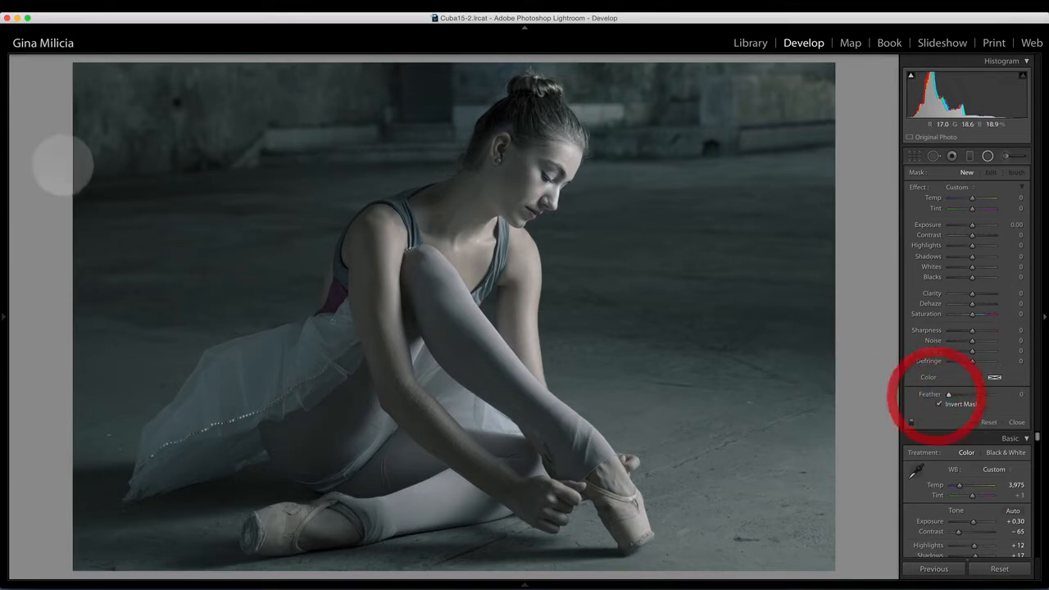
pyautogui.moveTo(218, 147); pyautogui.dragTo(480, 376)
pyautogui.moveTo(261, 217); pyautogui.dragTo(507, 374)
pyautogui.moveTo(465, 82); pyautogui.dragTo(466, 70)
pyautogui.moveTo(519, 261); pyautogui.dragTo(528, 270)
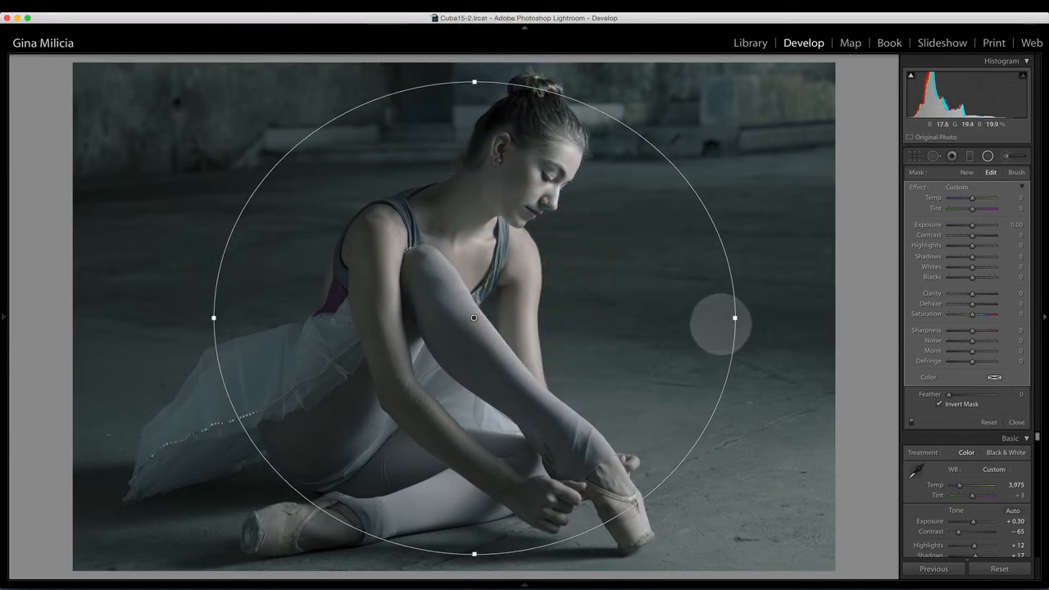
# Narrow the radial mask into a tall ellipse and reposition it around the dancer from her hair bun to her hands
pyautogui.moveTo(735, 317); pyautogui.dragTo(632, 320)
pyautogui.moveTo(493, 387); pyautogui.dragTo(547, 380)
pyautogui.moveTo(369, 316); pyautogui.dragTo(331, 311)
pyautogui.moveTo(726, 311); pyautogui.dragTo(672, 300)
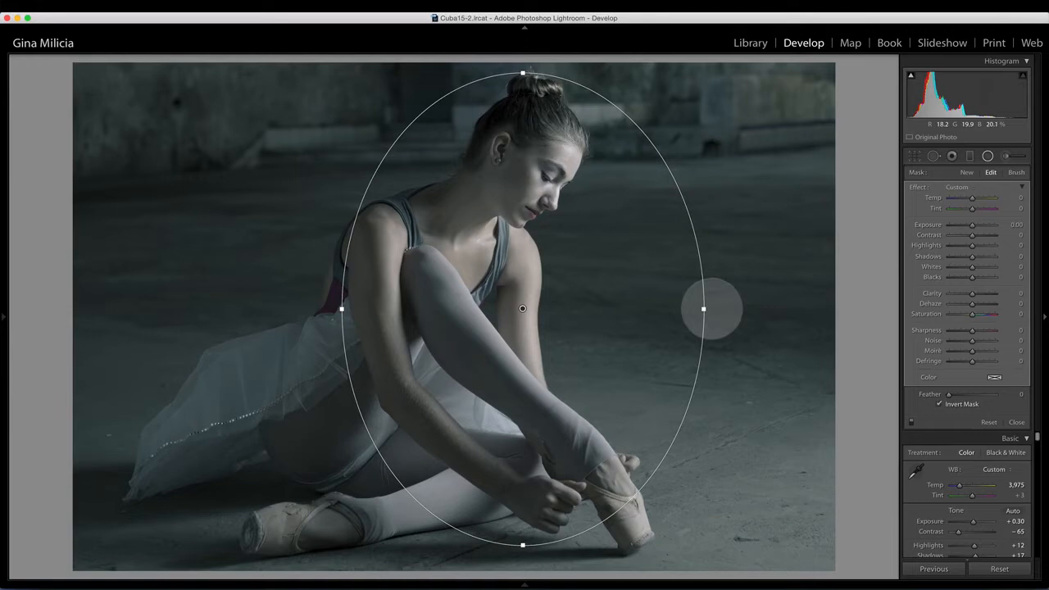
pyautogui.click(712, 308)
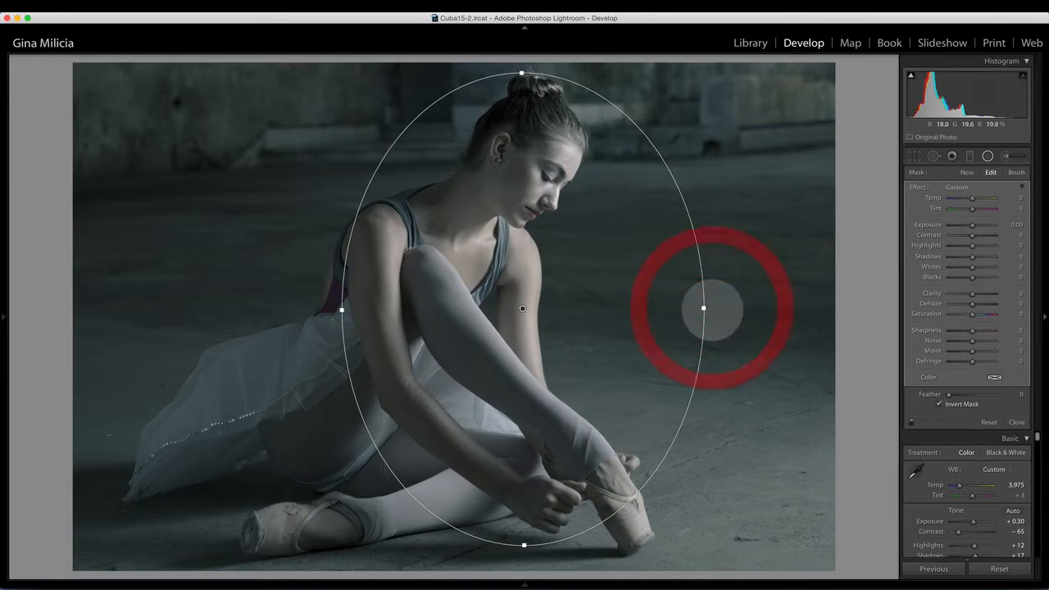
# Rotate the radial mask slightly counterclockwise and lengthen it a little to follow the dancer's pose
pyautogui.moveTo(712, 308); pyautogui.dragTo(707, 276)
pyautogui.moveTo(561, 542); pyautogui.dragTo(563, 552)
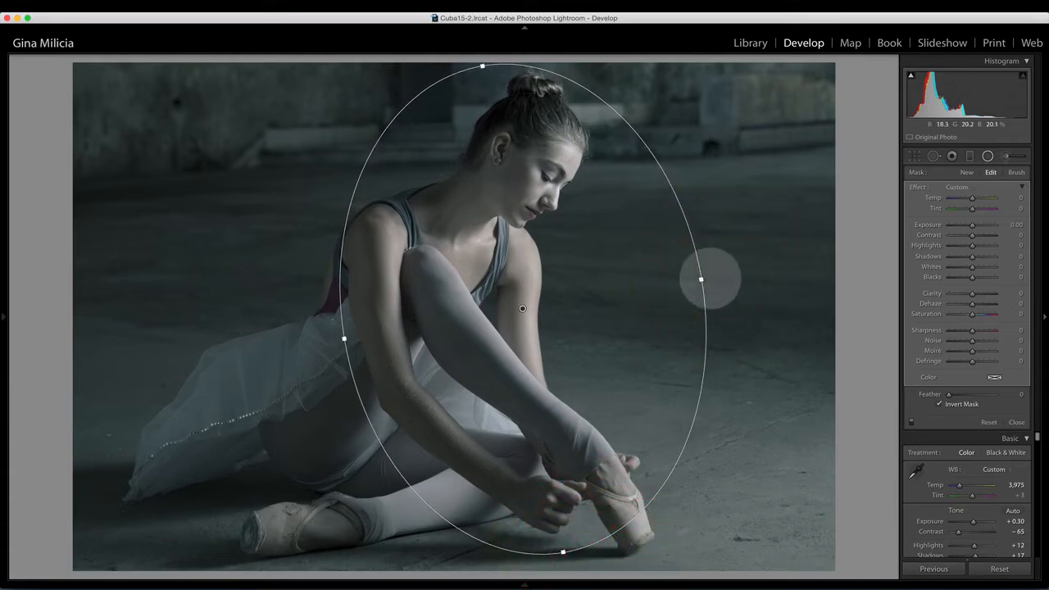
pyautogui.moveTo(703, 280); pyautogui.dragTo(672, 269)
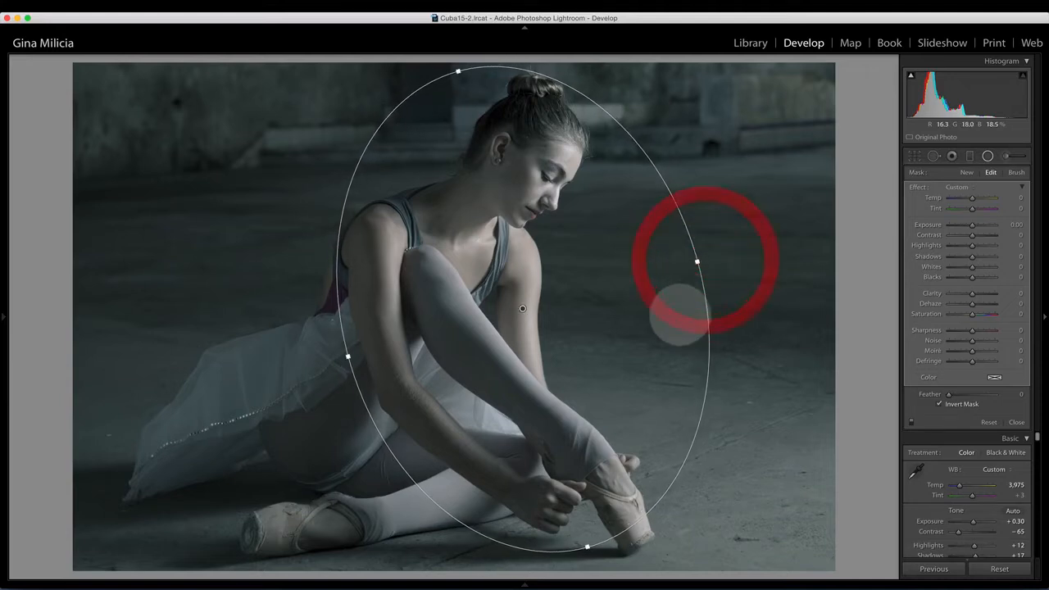
# Shift the radial mask slightly right and down so it runs from the hair bun to the pointe shoe, and fine-tune its width
pyautogui.moveTo(680, 308); pyautogui.dragTo(700, 323)
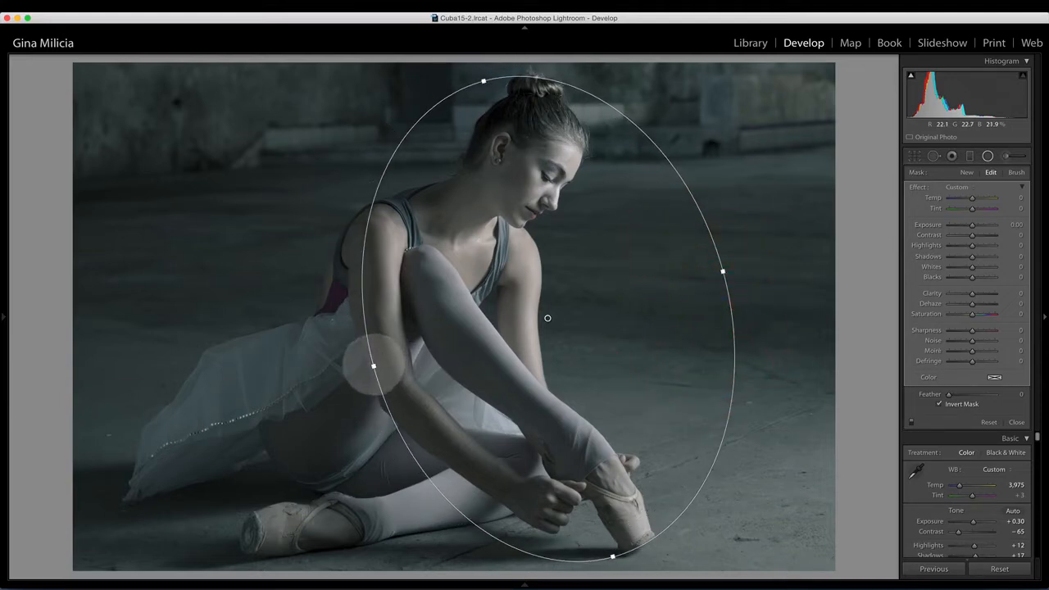
pyautogui.moveTo(374, 366); pyautogui.dragTo(361, 369)
pyautogui.moveTo(736, 268); pyautogui.dragTo(723, 276)
pyautogui.moveTo(676, 372); pyautogui.dragTo(677, 370)
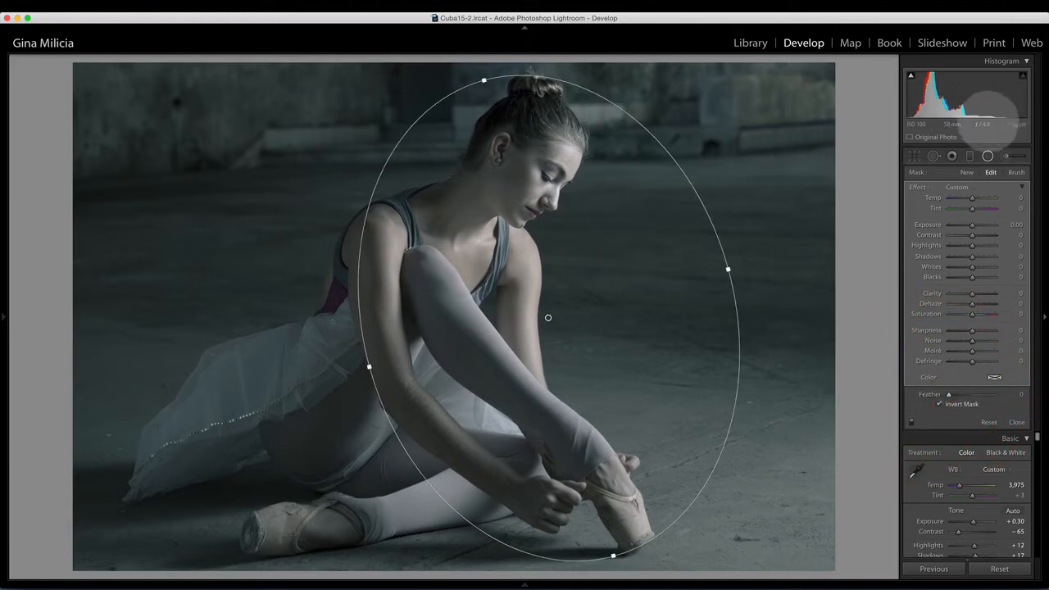
# Turn off Invert Mask and set the radial filter's Exposure to -0.72 to darken the area outside the ellipse
pyautogui.moveTo(972, 224); pyautogui.dragTo(959, 225)
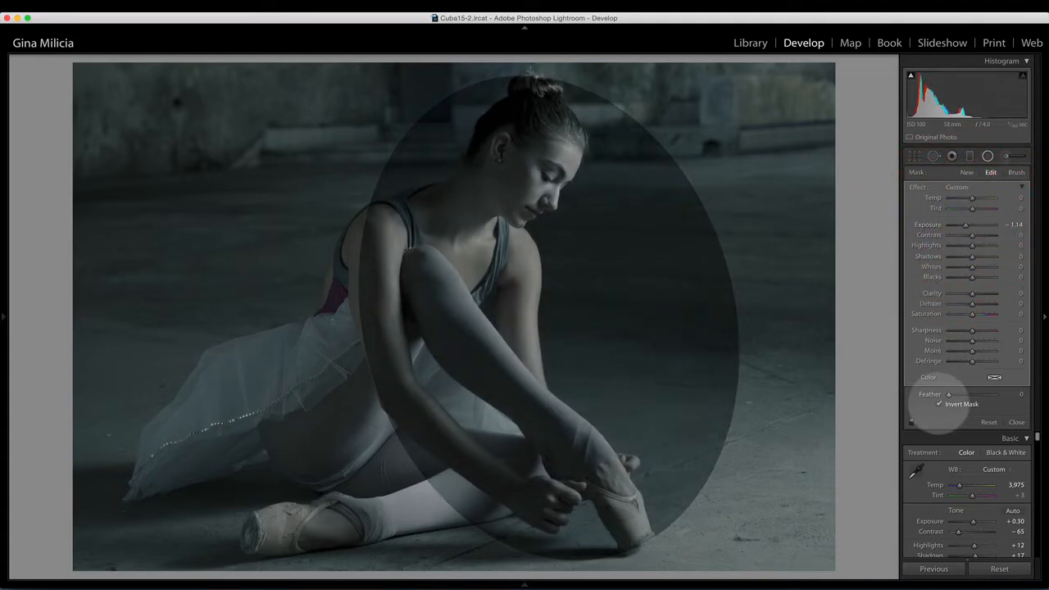
pyautogui.click(939, 403)
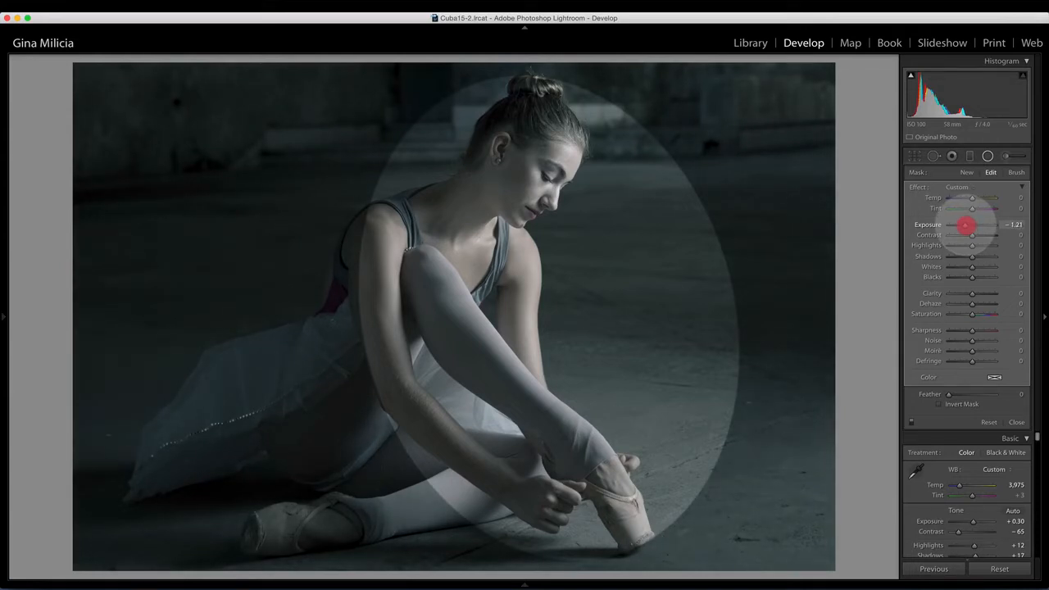
pyautogui.moveTo(965, 225); pyautogui.dragTo(967, 224)
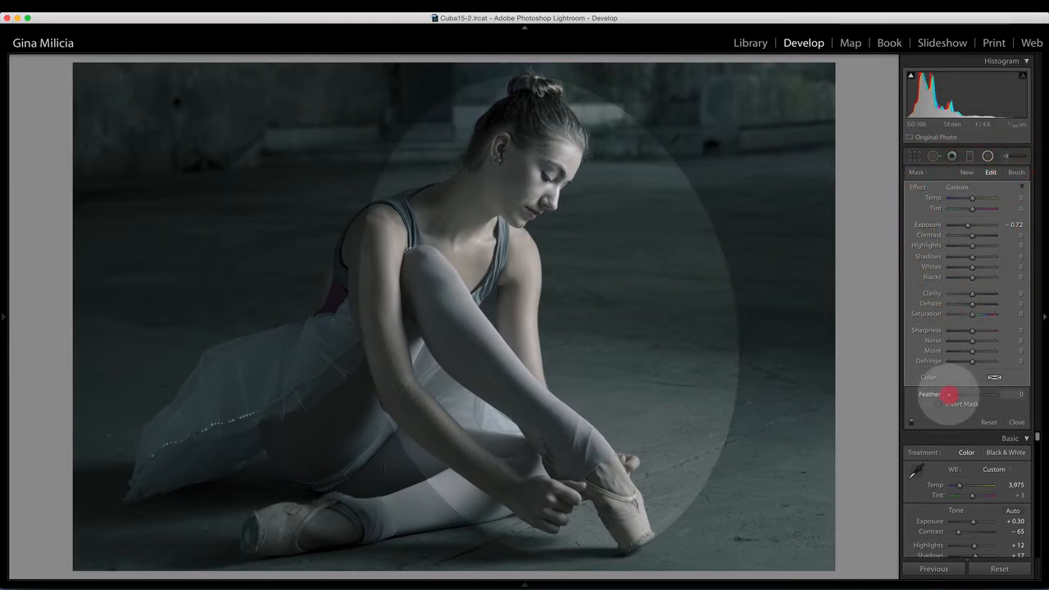
# Soften the radial filter's edge with a Feather of 49 and compare the photo with the before view
pyautogui.moveTo(948, 394); pyautogui.dragTo(964, 394)
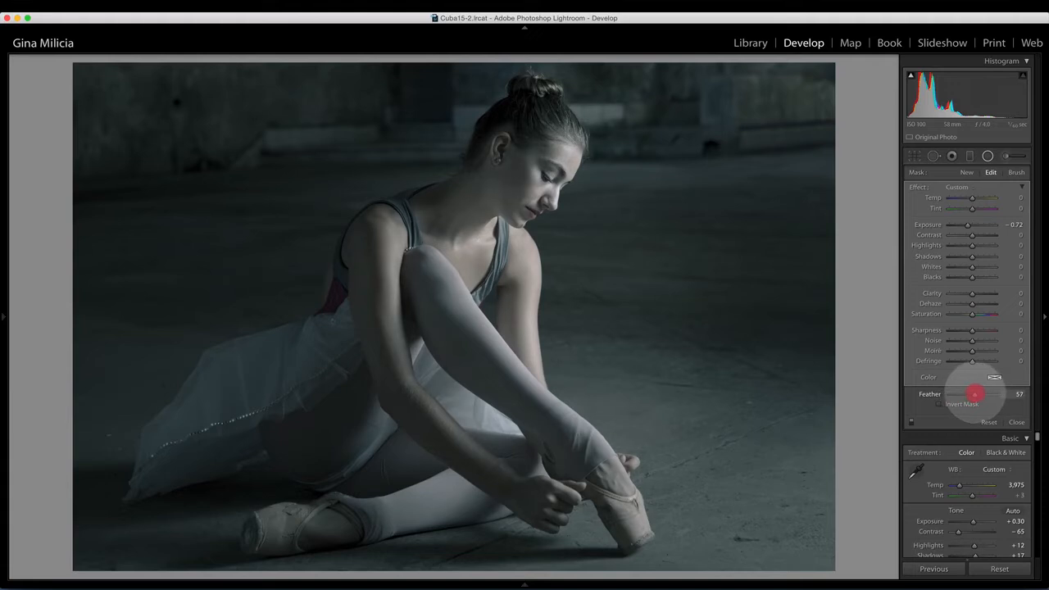
pyautogui.moveTo(974, 394)
pyautogui.mouseDown()
pyautogui.moveTo(943, 394)
pyautogui.moveTo(966, 394)
pyautogui.mouseUp()
pyautogui.click(967, 393)
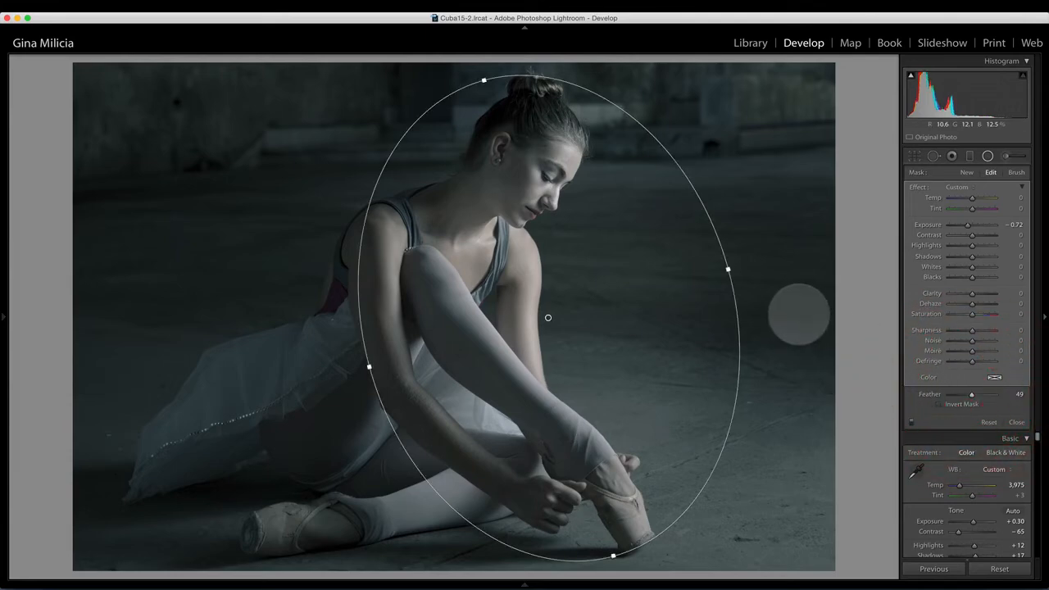
pyautogui.press('\\')
pyautogui.press('\\')
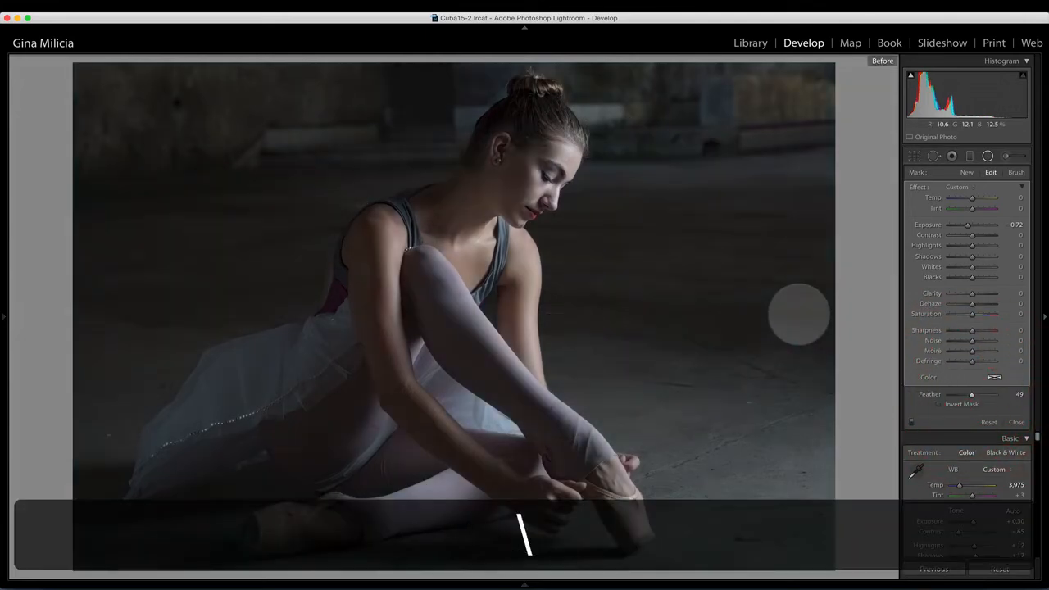
pyautogui.press('\\')
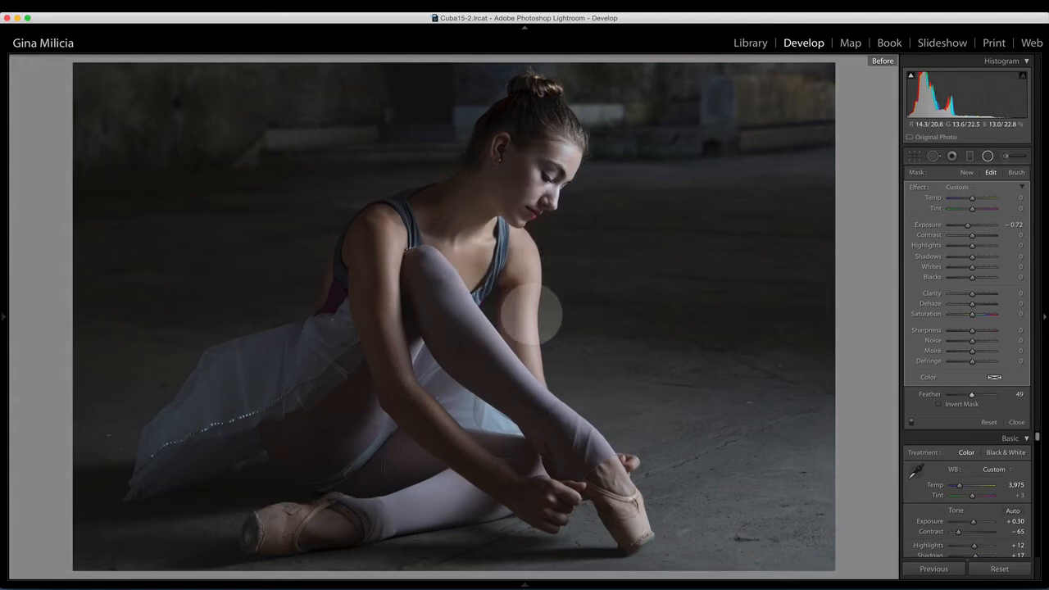
pyautogui.press('\\')
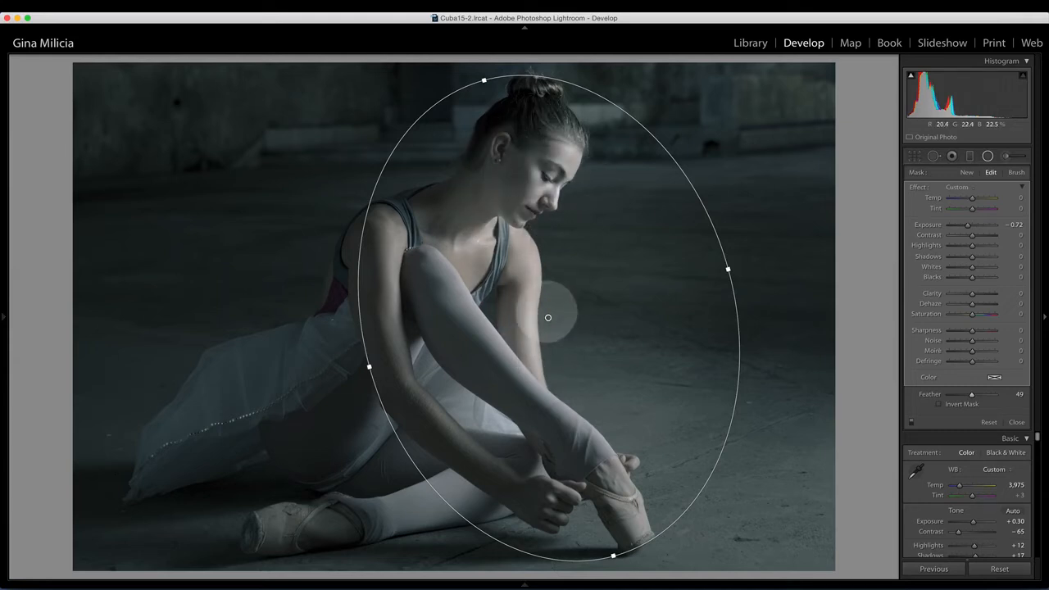
# Duplicate the radial filter and turn on Invert Mask for the copy so it affects the inside of the ellipse
pyautogui.rightClick(547, 318)
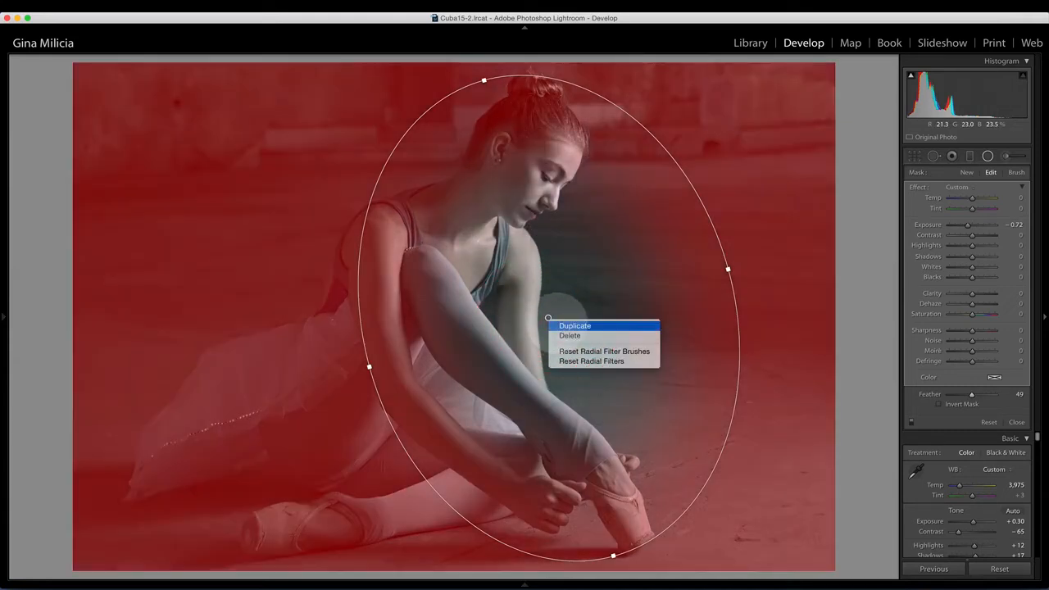
pyautogui.click(571, 326)
pyautogui.press('o')
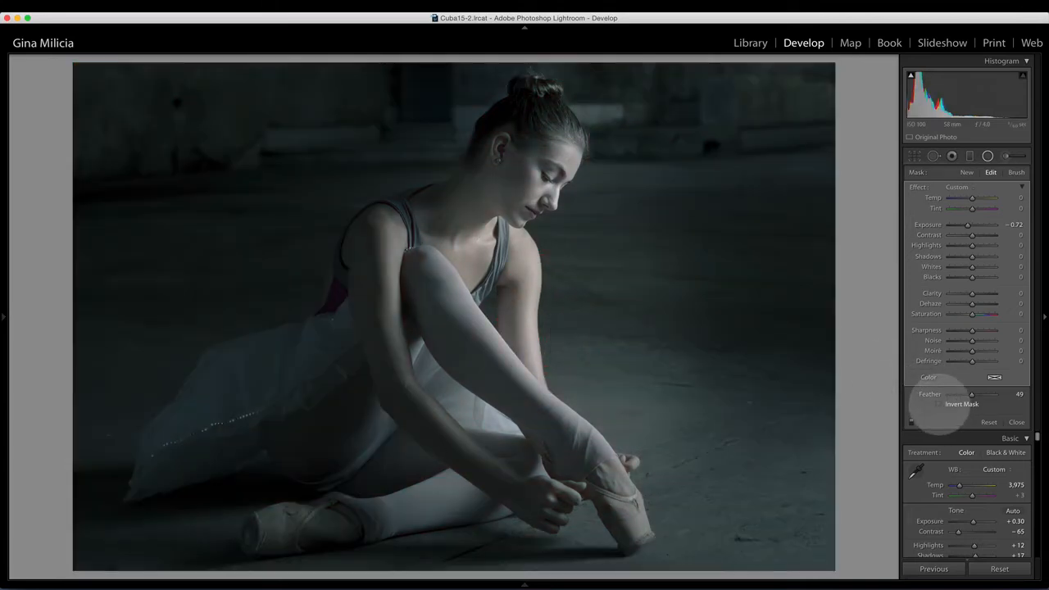
pyautogui.click(939, 403)
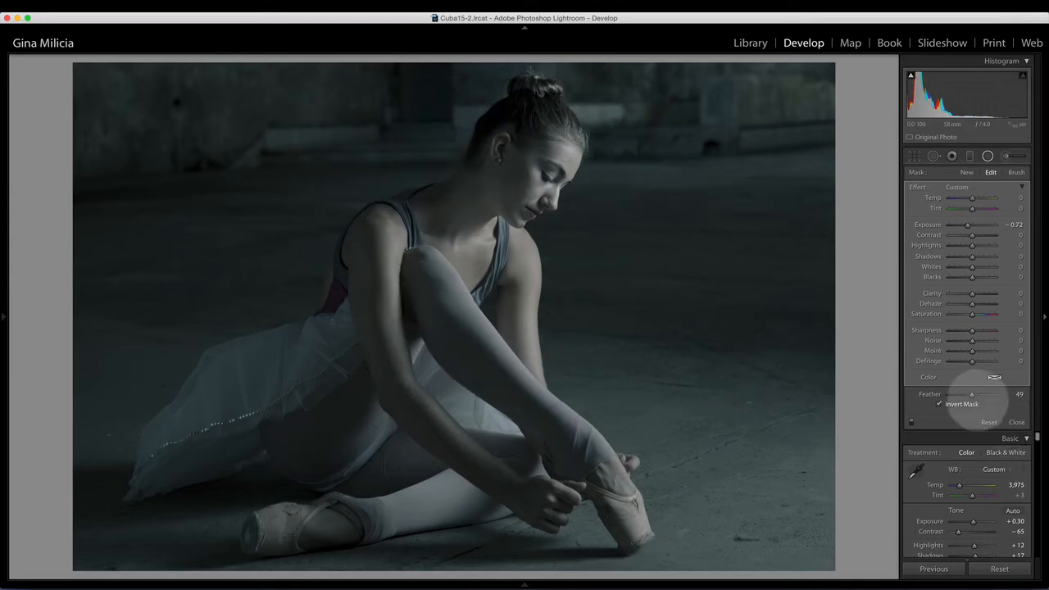
# With the duplicate filter's Feather at 0, set its Exposure to 0.29 and apply a pale, warm color tint
pyautogui.moveTo(972, 394); pyautogui.dragTo(938, 396)
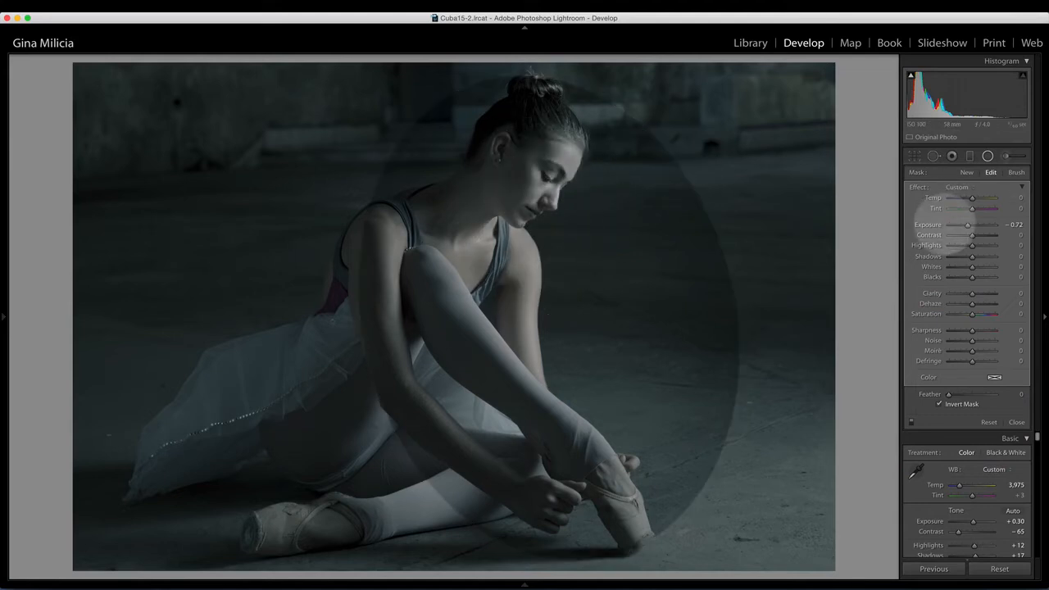
pyautogui.moveTo(968, 224); pyautogui.dragTo(974, 224)
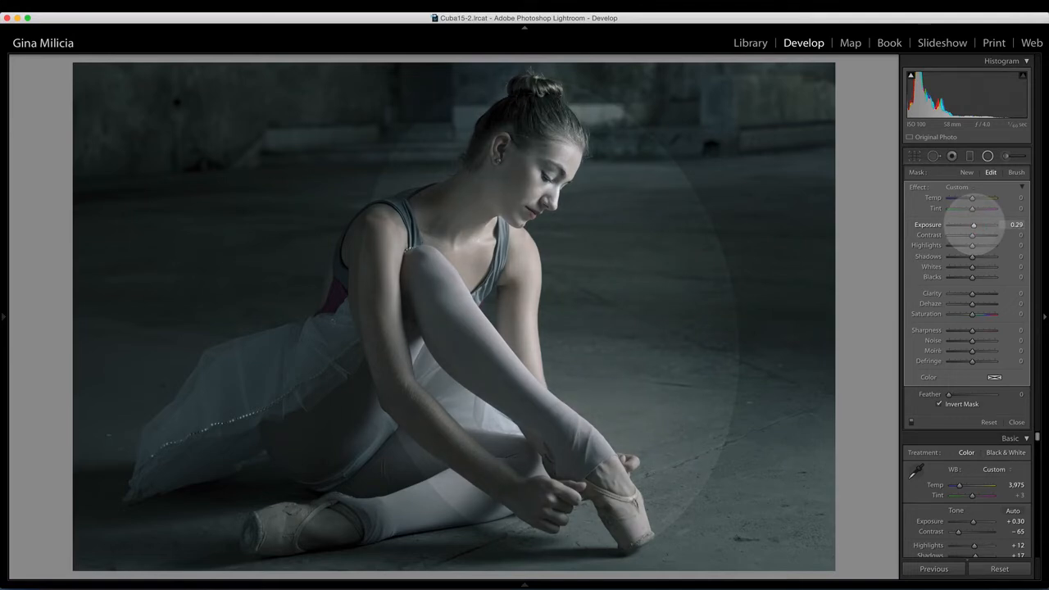
pyautogui.click(994, 377)
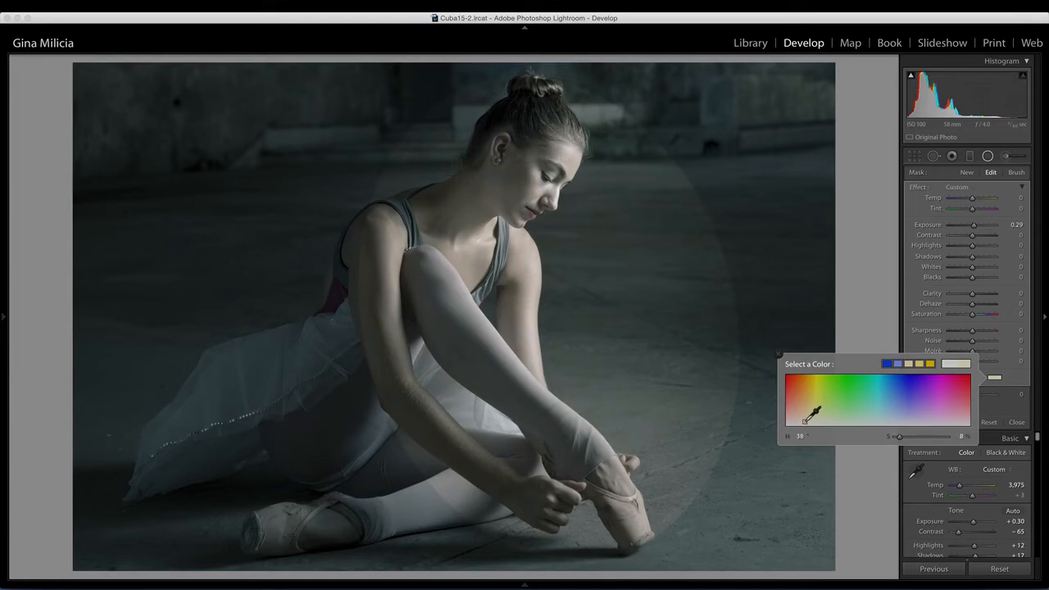
pyautogui.moveTo(803, 421); pyautogui.dragTo(797, 420)
pyautogui.click(886, 300)
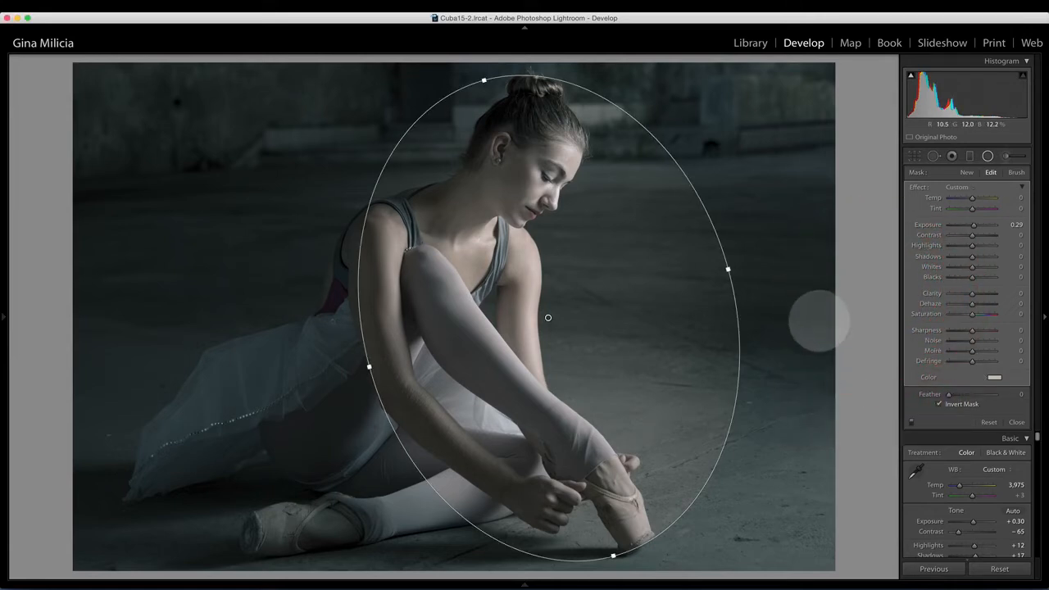
# Set the duplicate filter's Feather to 72 and check the result against the before view
pyautogui.moveTo(948, 395); pyautogui.dragTo(987, 395)
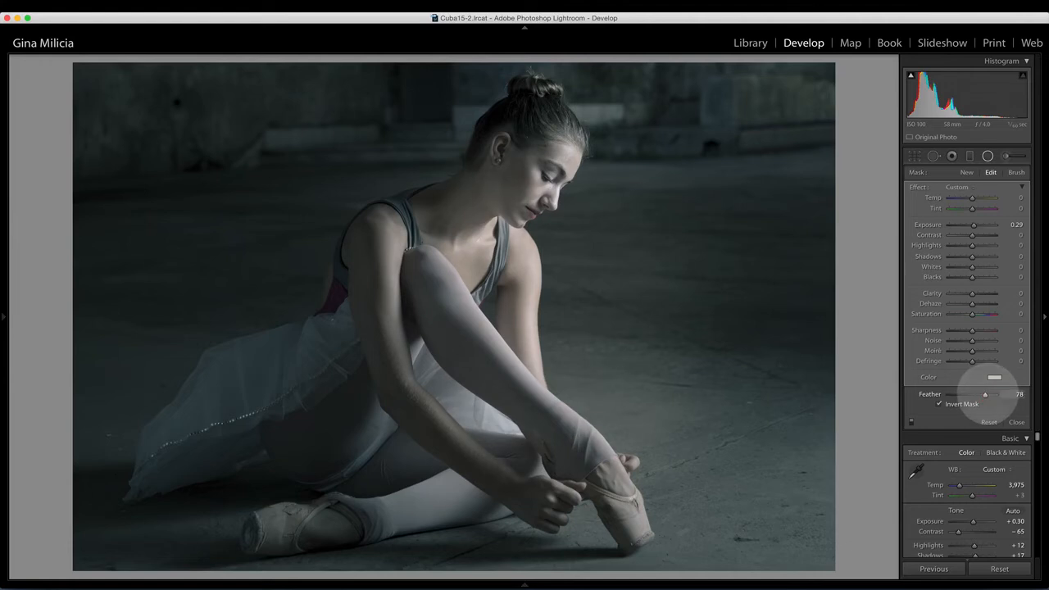
pyautogui.moveTo(985, 394); pyautogui.dragTo(982, 394)
pyautogui.press('\\')
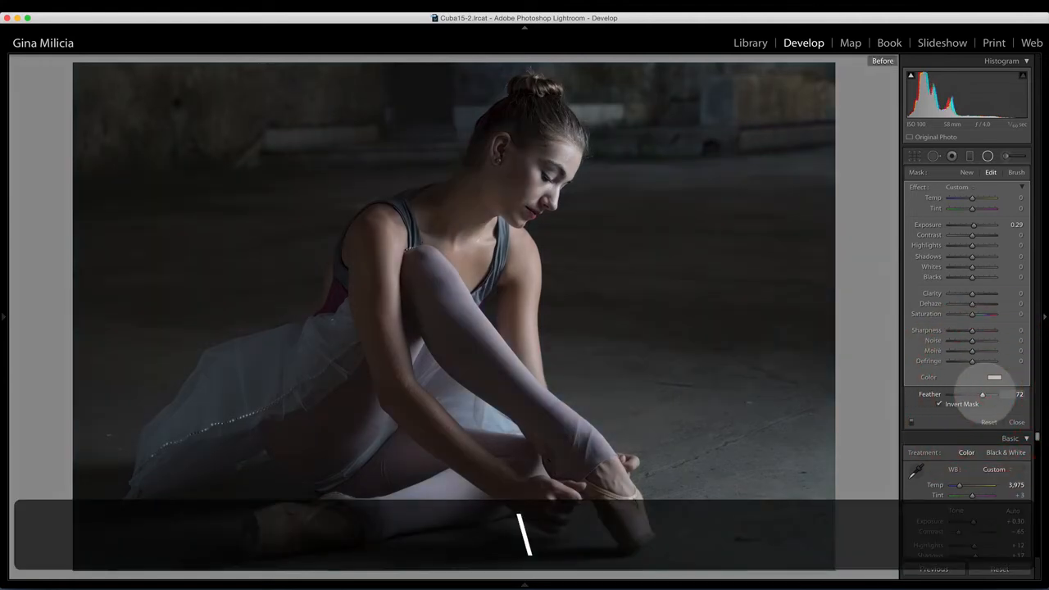
pyautogui.press('\\')
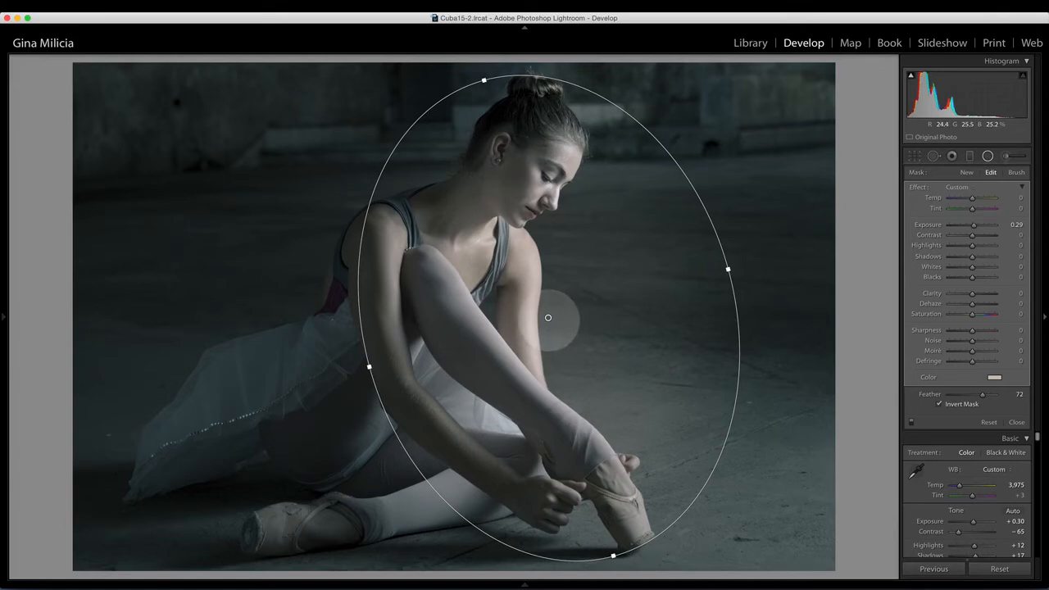
# Switch the radial mask to Brush editing and set brush B to Feather 74, Flow 38 and Density 43
pyautogui.click(1016, 172)
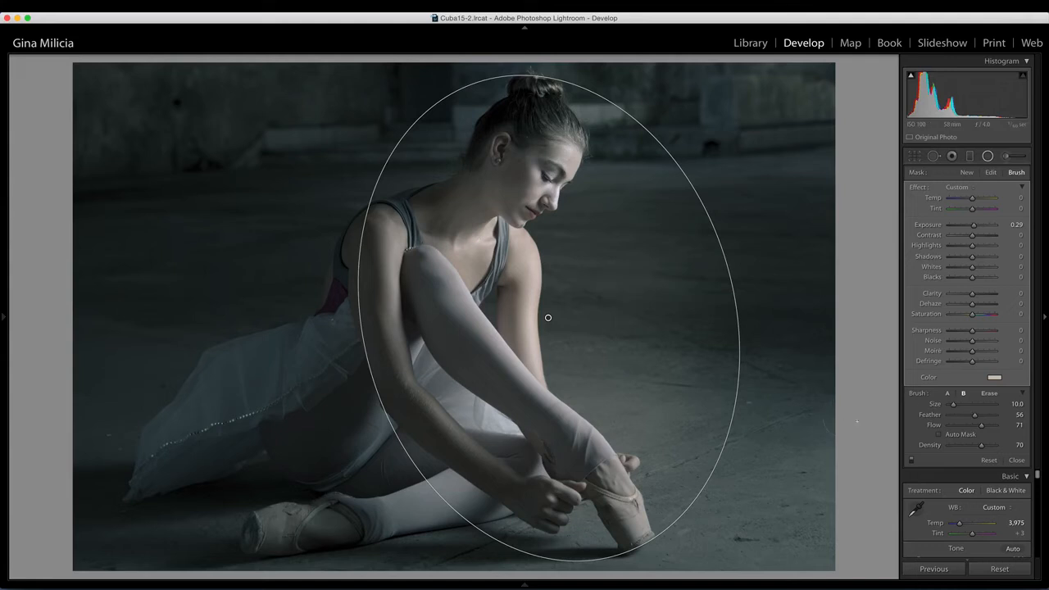
pyautogui.moveTo(981, 424); pyautogui.dragTo(967, 444)
pyautogui.press('alt')
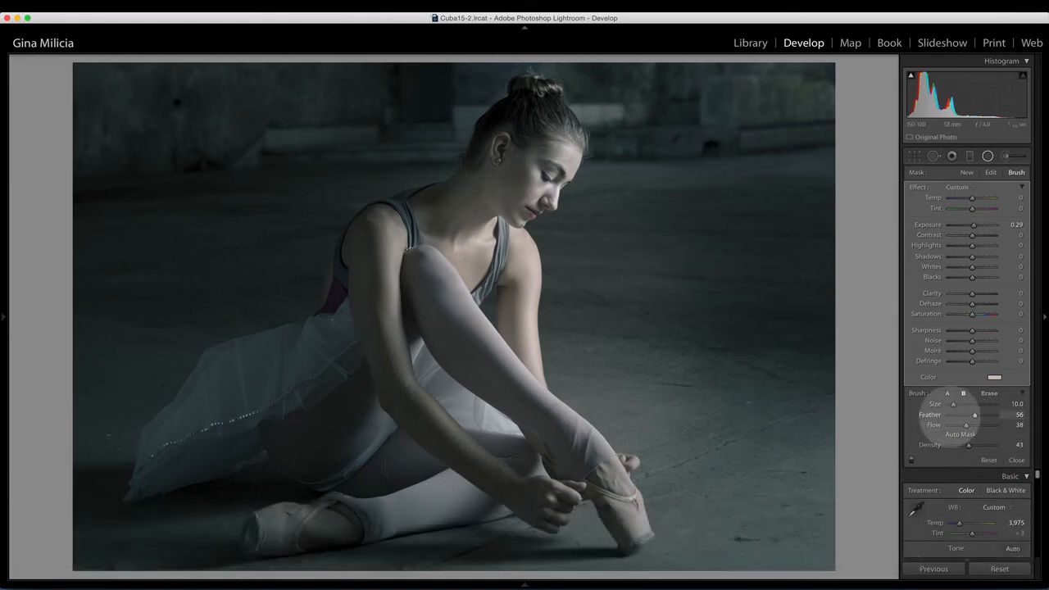
pyautogui.moveTo(974, 415); pyautogui.dragTo(983, 414)
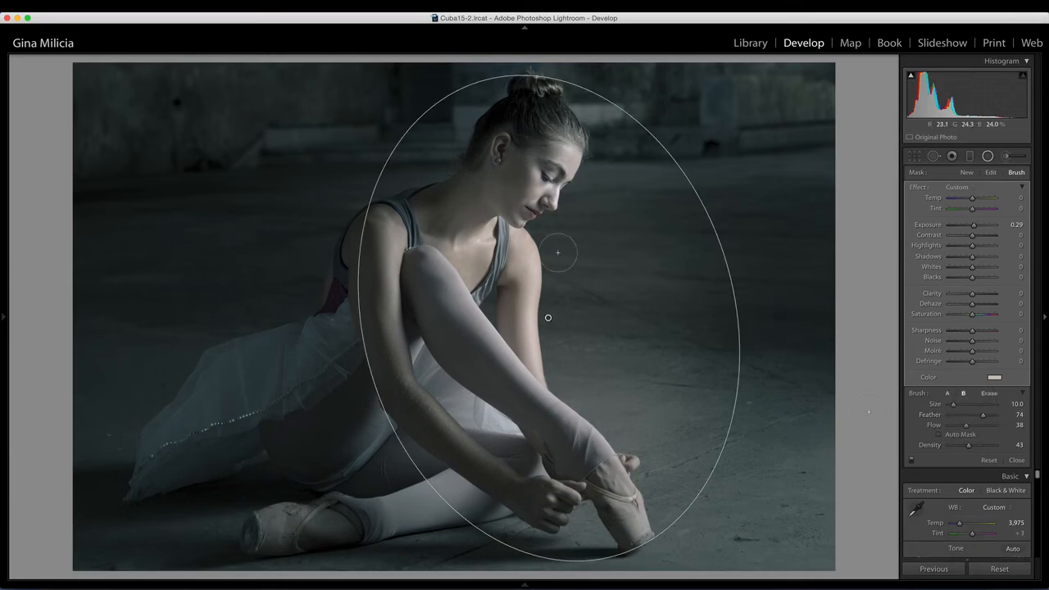
# Erase the brightening radial mask from the dark floor beside the dancer's arm and shin, using a size 9.0 eraser with Flow 21
pyautogui.press('alt')
pyautogui.press('alt')
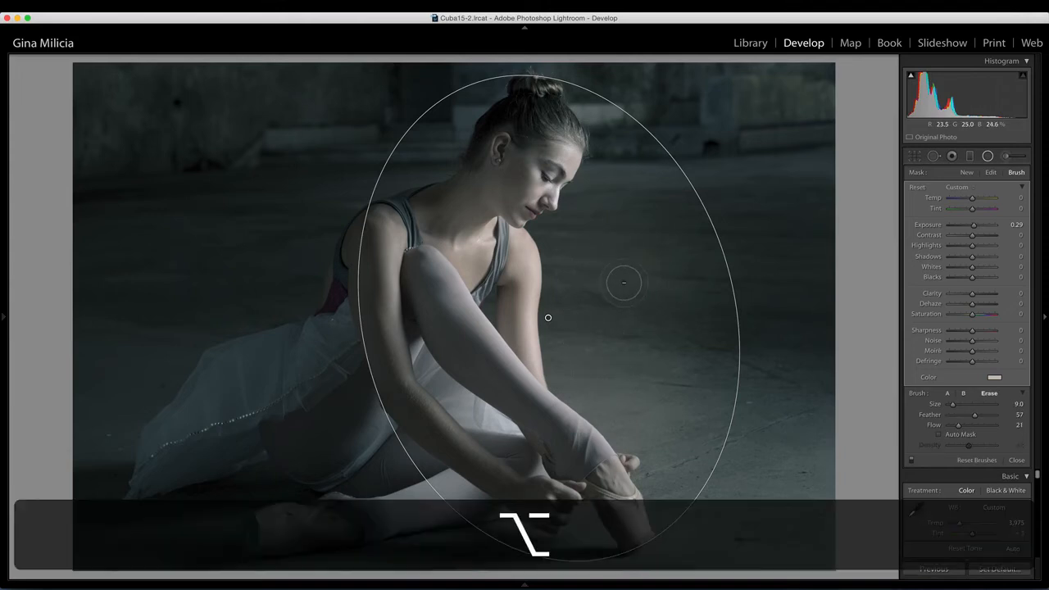
pyautogui.moveTo(615, 301)
pyautogui.mouseDown()
pyautogui.moveTo(626, 321)
pyautogui.moveTo(624, 277)
pyautogui.moveTo(597, 253)
pyautogui.moveTo(622, 216)
pyautogui.moveTo(650, 253)
pyautogui.moveTo(591, 320)
pyautogui.mouseUp()
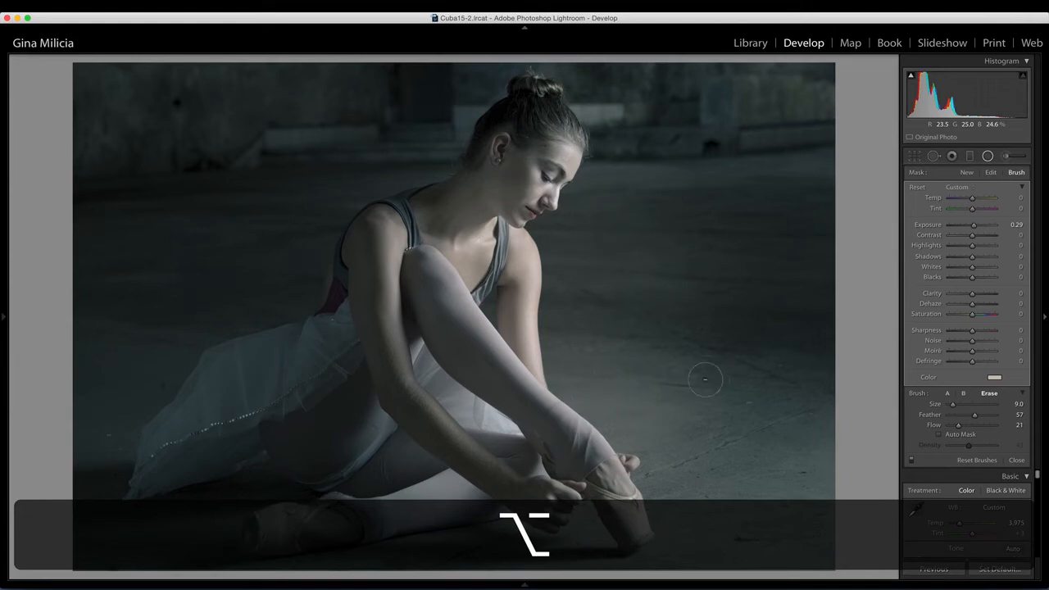
pyautogui.moveTo(675, 344)
pyautogui.mouseDown()
pyautogui.moveTo(595, 237)
pyautogui.moveTo(627, 204)
pyautogui.moveTo(653, 271)
pyautogui.moveTo(590, 319)
pyautogui.moveTo(612, 250)
pyautogui.moveTo(587, 323)
pyautogui.moveTo(646, 385)
pyautogui.mouseUp()
pyautogui.moveTo(579, 247)
pyautogui.mouseDown()
pyautogui.moveTo(617, 189)
pyautogui.moveTo(681, 194)
pyautogui.moveTo(583, 313)
pyautogui.moveTo(635, 393)
pyautogui.moveTo(683, 418)
pyautogui.moveTo(646, 353)
pyautogui.moveTo(673, 306)
pyautogui.moveTo(640, 284)
pyautogui.moveTo(649, 258)
pyautogui.moveTo(670, 238)
pyautogui.moveTo(672, 288)
pyautogui.moveTo(715, 293)
pyautogui.moveTo(613, 222)
pyautogui.moveTo(613, 178)
pyautogui.moveTo(596, 270)
pyautogui.moveTo(608, 310)
pyautogui.moveTo(607, 404)
pyautogui.moveTo(661, 393)
pyautogui.moveTo(697, 340)
pyautogui.moveTo(667, 317)
pyautogui.moveTo(617, 339)
pyautogui.mouseUp()
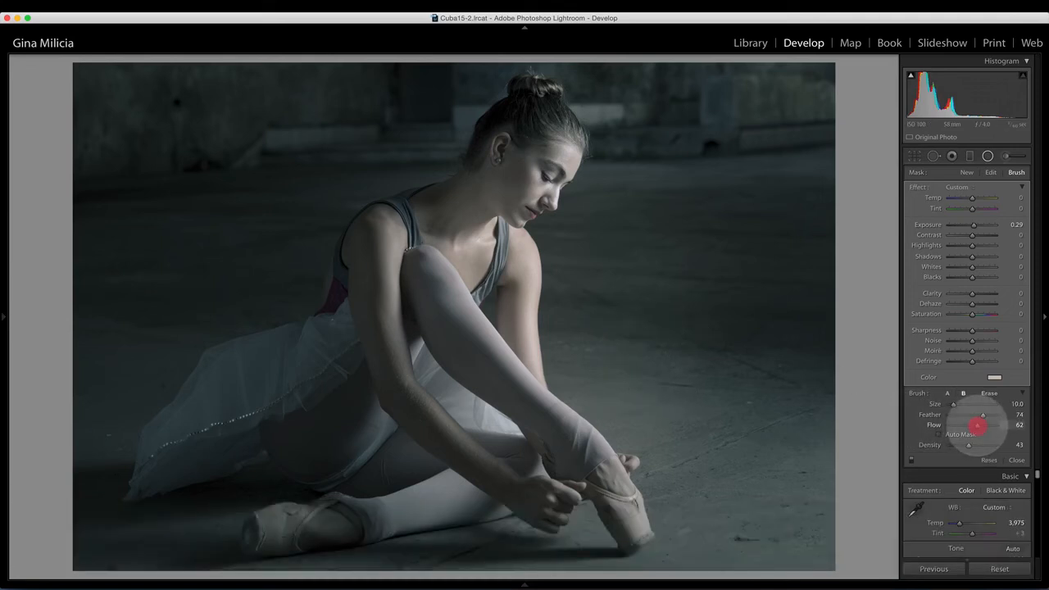
# Set the eraser's Flow to 42, erase the mask further over the background beside the dancer, and compare with the before view
pyautogui.press('alt')
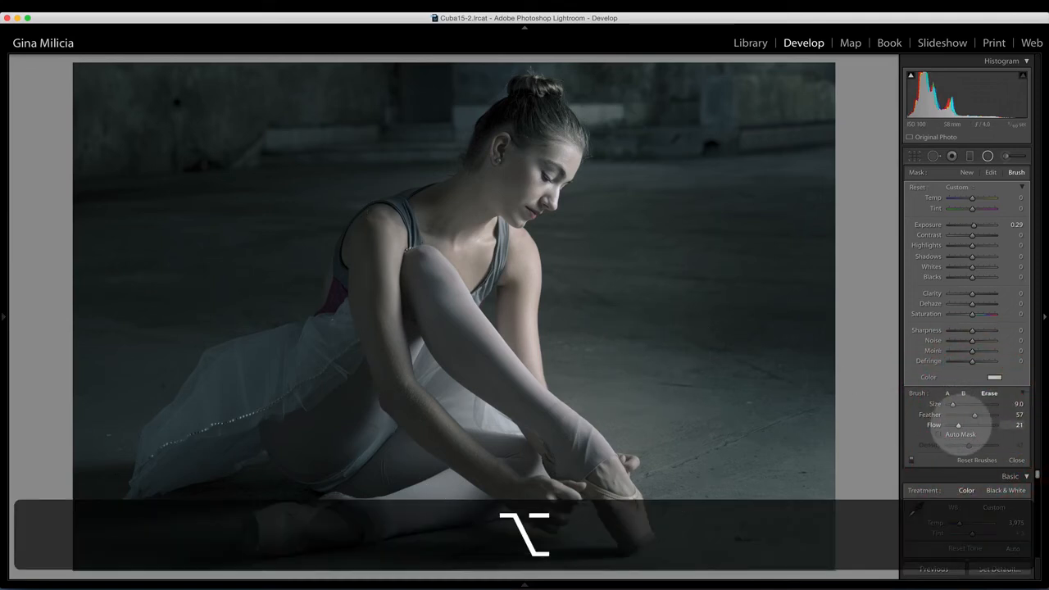
pyautogui.moveTo(958, 425); pyautogui.dragTo(967, 425)
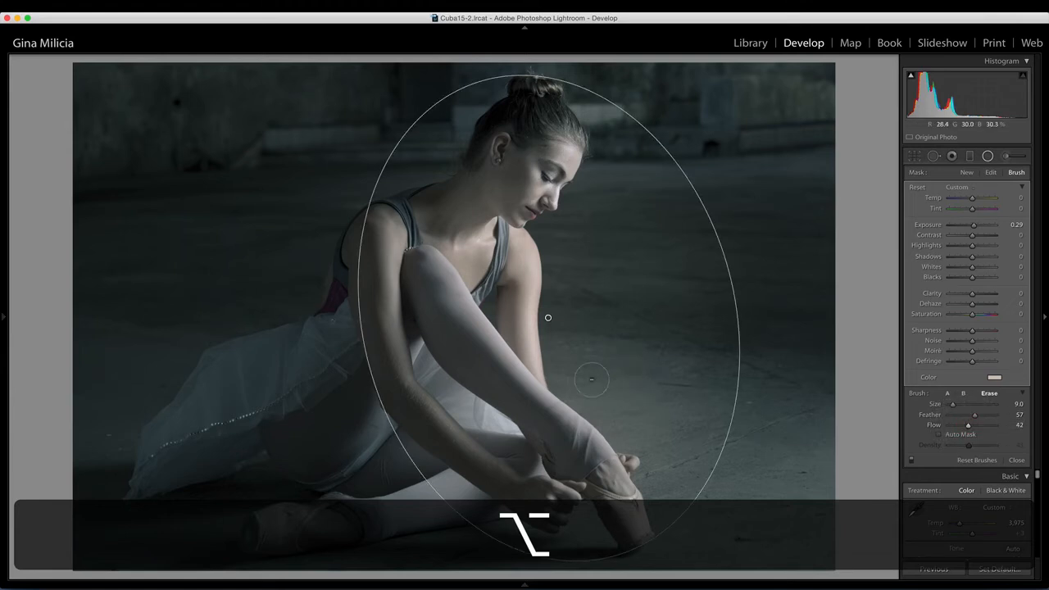
pyautogui.moveTo(674, 402); pyautogui.dragTo(678, 406)
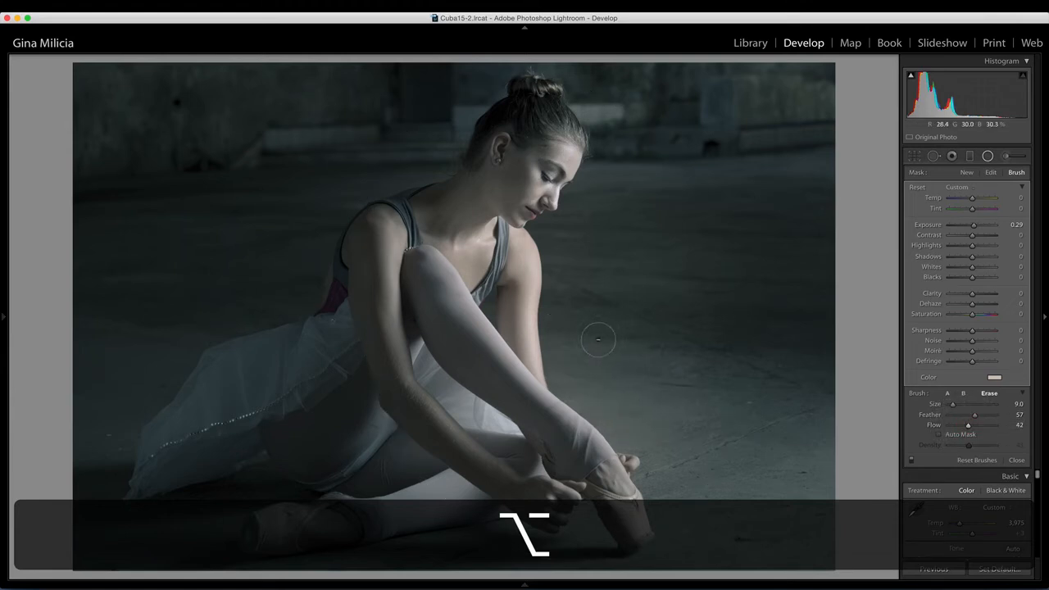
pyautogui.moveTo(622, 341)
pyautogui.mouseDown()
pyautogui.moveTo(616, 278)
pyautogui.moveTo(573, 255)
pyautogui.moveTo(573, 244)
pyautogui.moveTo(650, 197)
pyautogui.moveTo(599, 195)
pyautogui.mouseUp()
pyautogui.moveTo(616, 177)
pyautogui.mouseDown()
pyautogui.moveTo(637, 238)
pyautogui.moveTo(674, 249)
pyautogui.mouseUp()
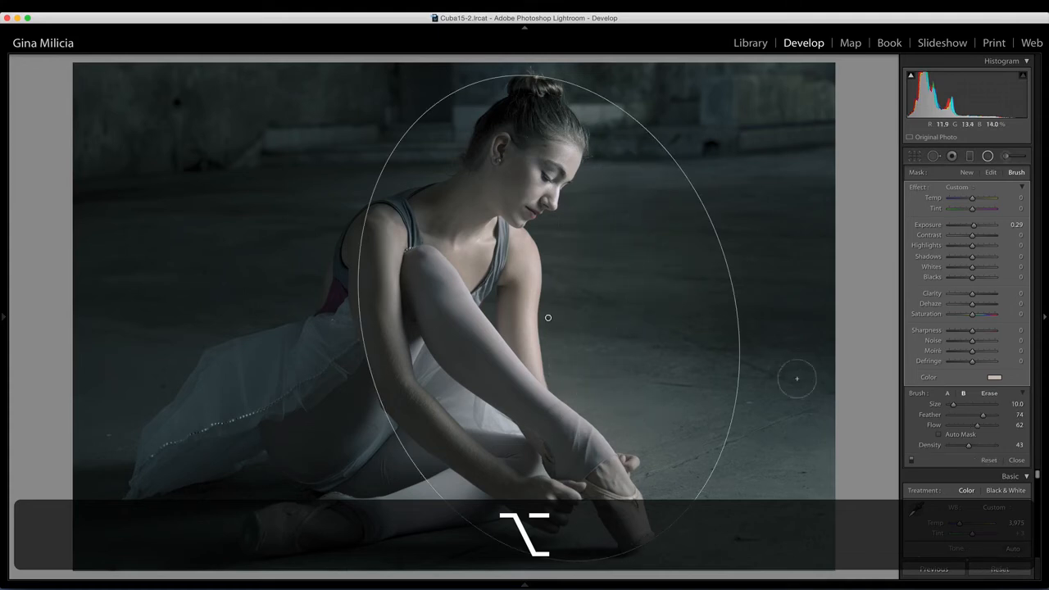
pyautogui.press('\\')
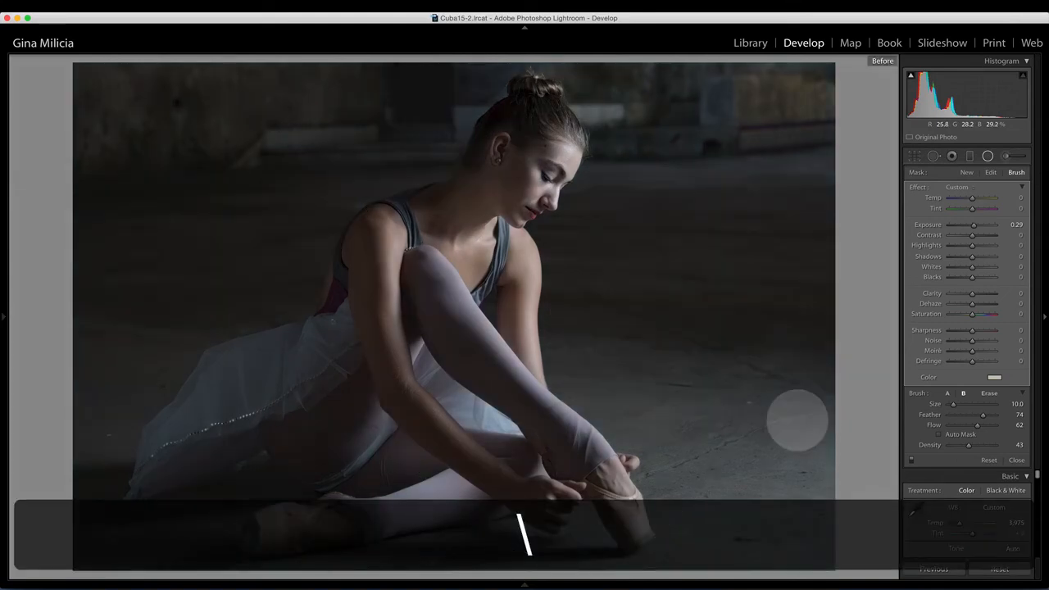
pyautogui.press('\\')
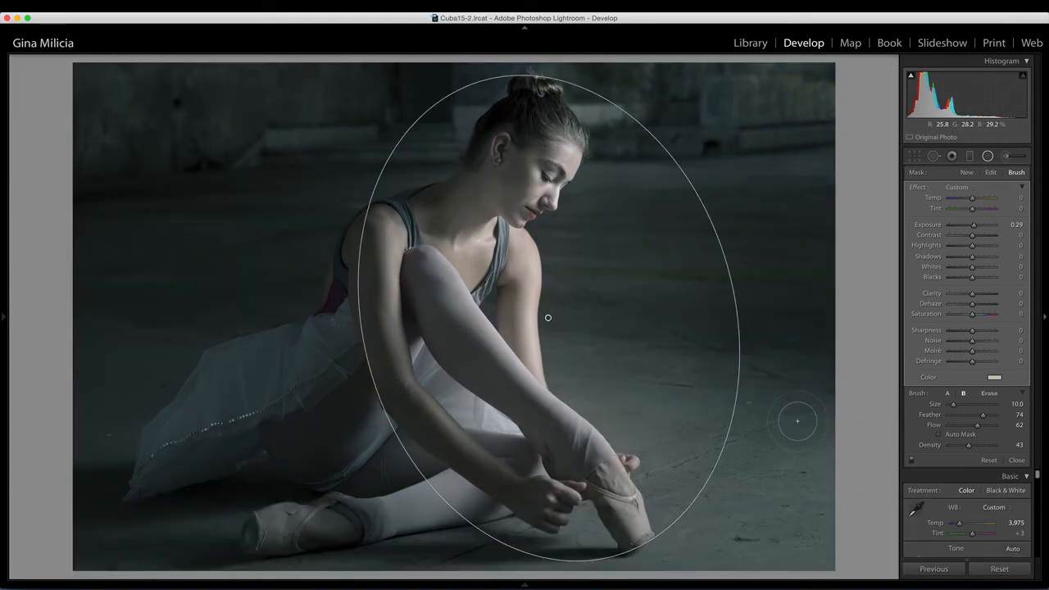
# Hide the radial filter's overlay and close the local adjustment tools
pyautogui.press('h')
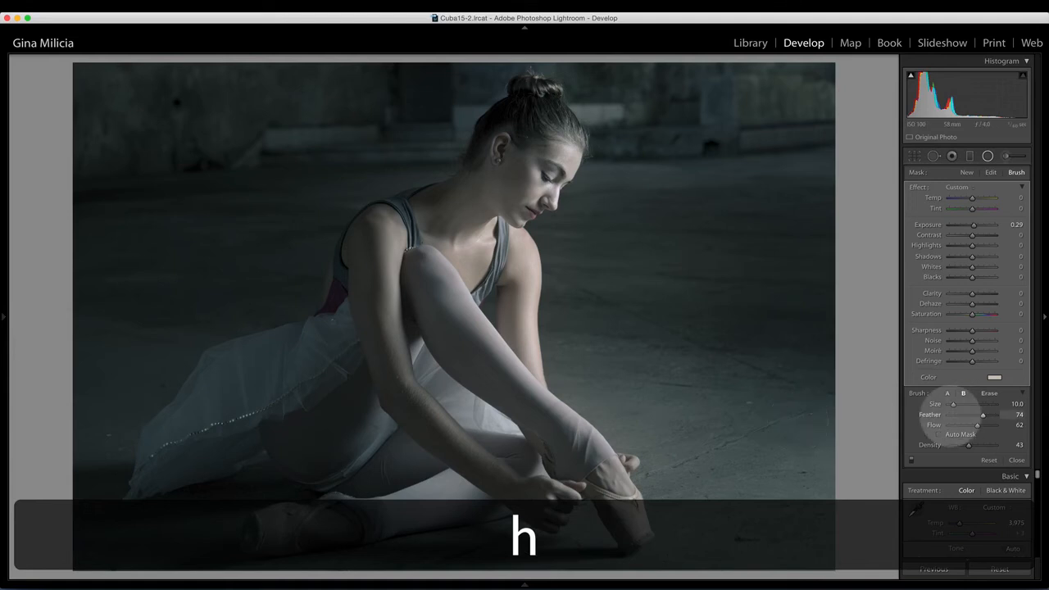
pyautogui.scroll(-5, 994, 502)
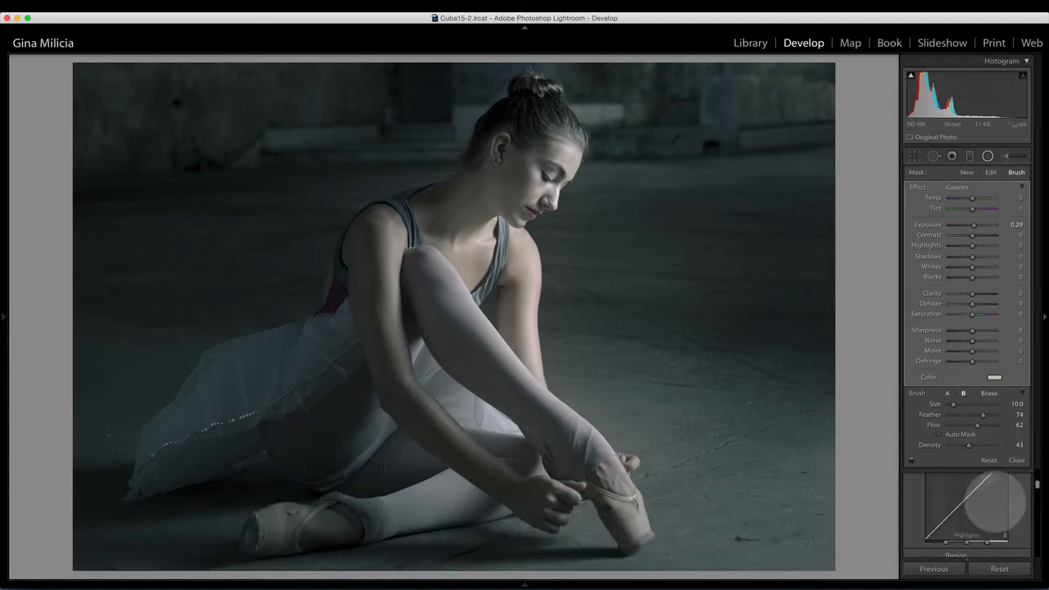
pyautogui.click(975, 170)
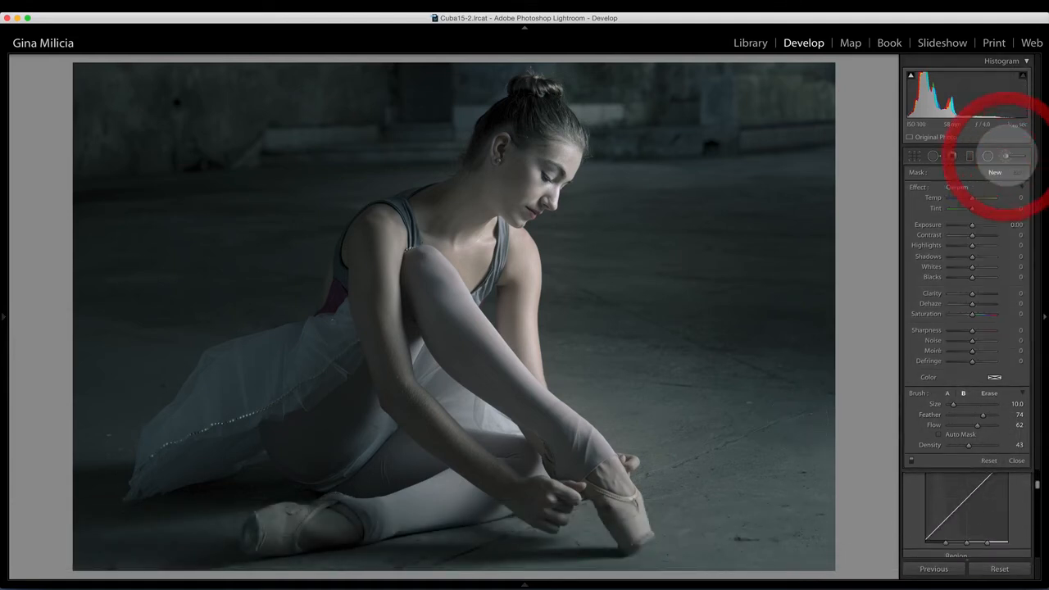
pyautogui.click(1005, 156)
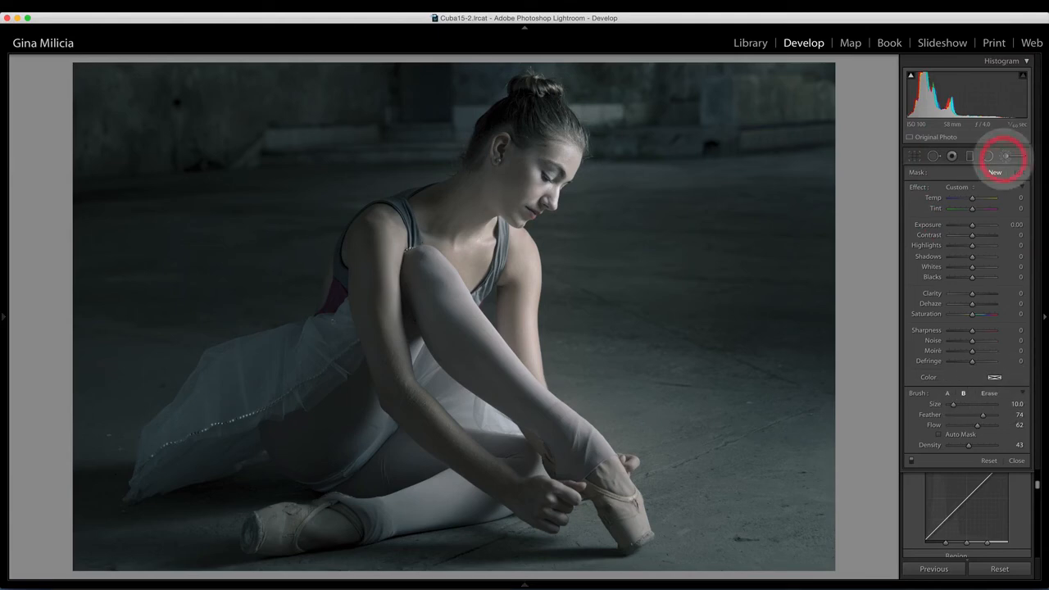
# Add film grain to the photo with an Amount of 6
pyautogui.scroll(-15, 942, 299)
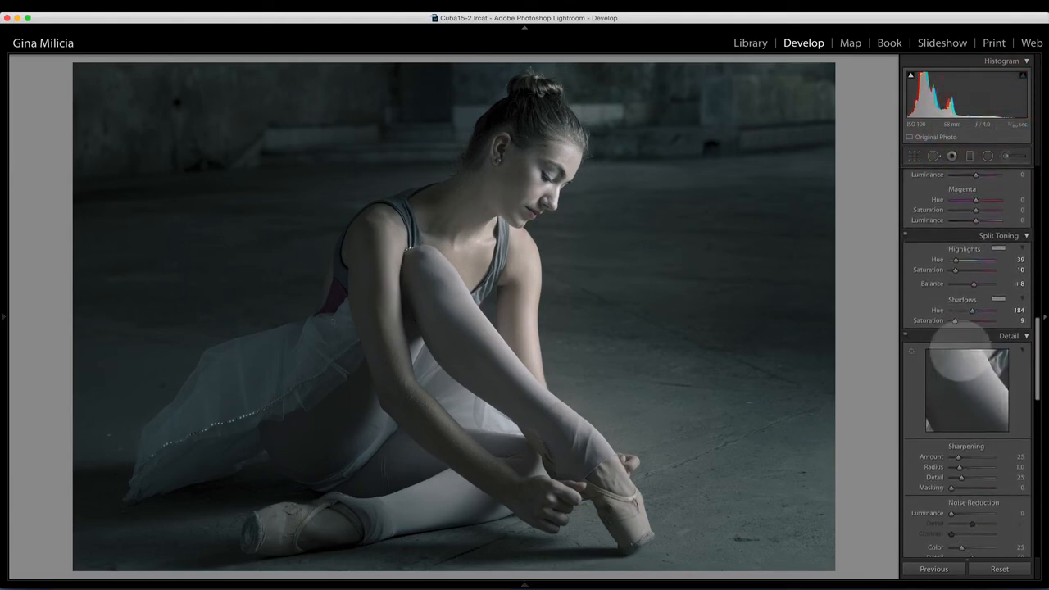
pyautogui.scroll(-12, 969, 349)
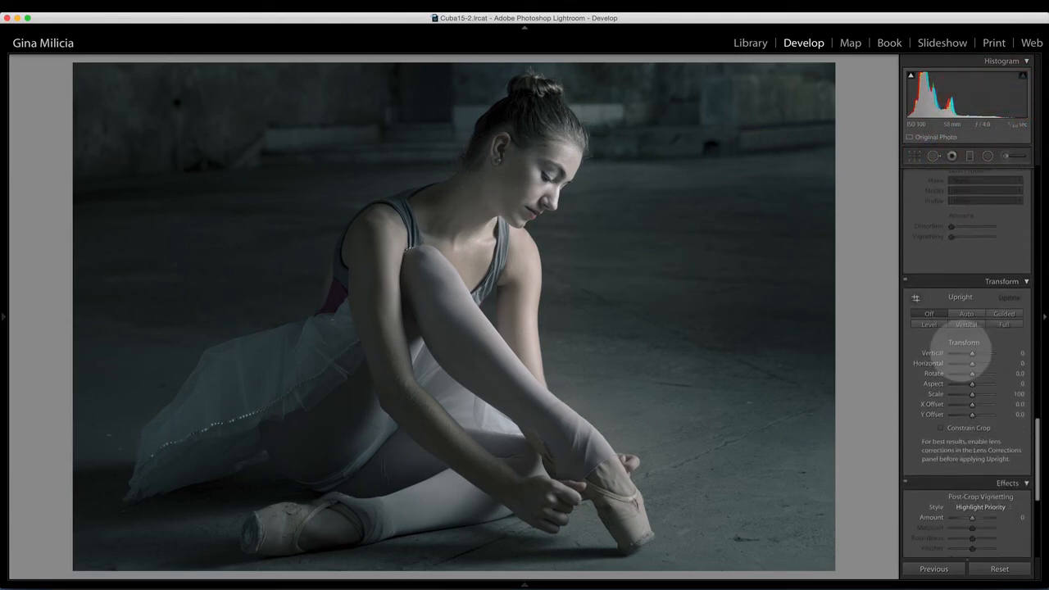
pyautogui.scroll(-5, 972, 343)
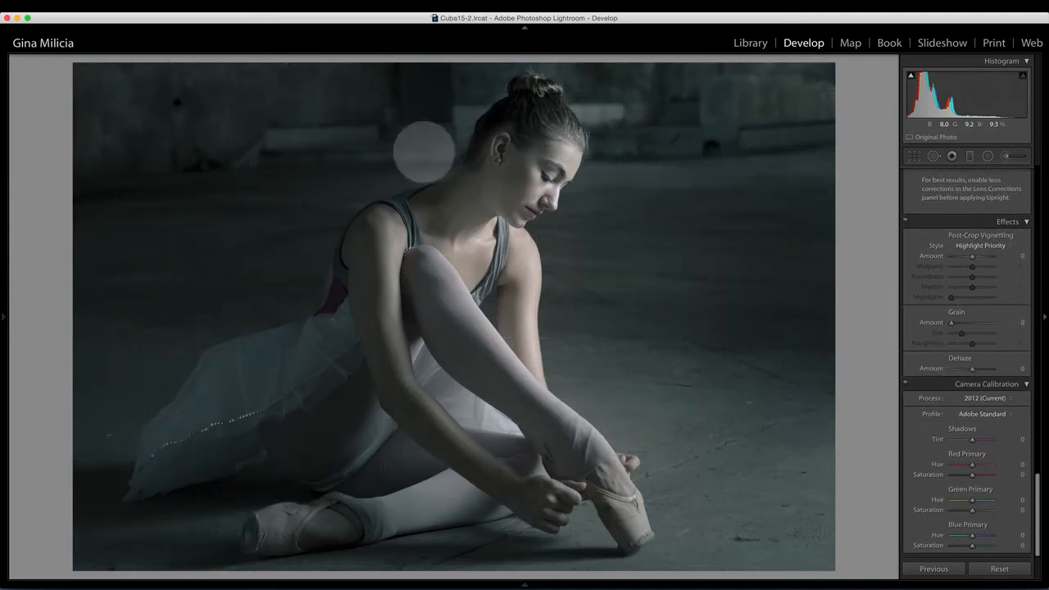
pyautogui.moveTo(949, 322); pyautogui.dragTo(953, 322)
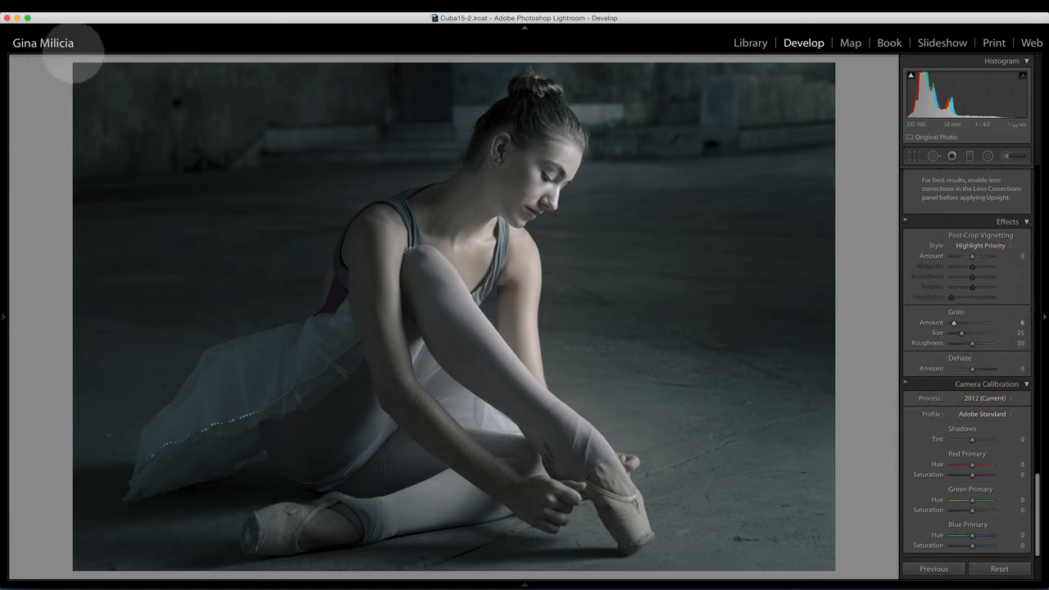
# Zoom in on the dancer's face, try a grain Amount of 29, and set grain Size to 30 and Roughness to 71
pyautogui.click(82, 43)
pyautogui.click(80, 43)
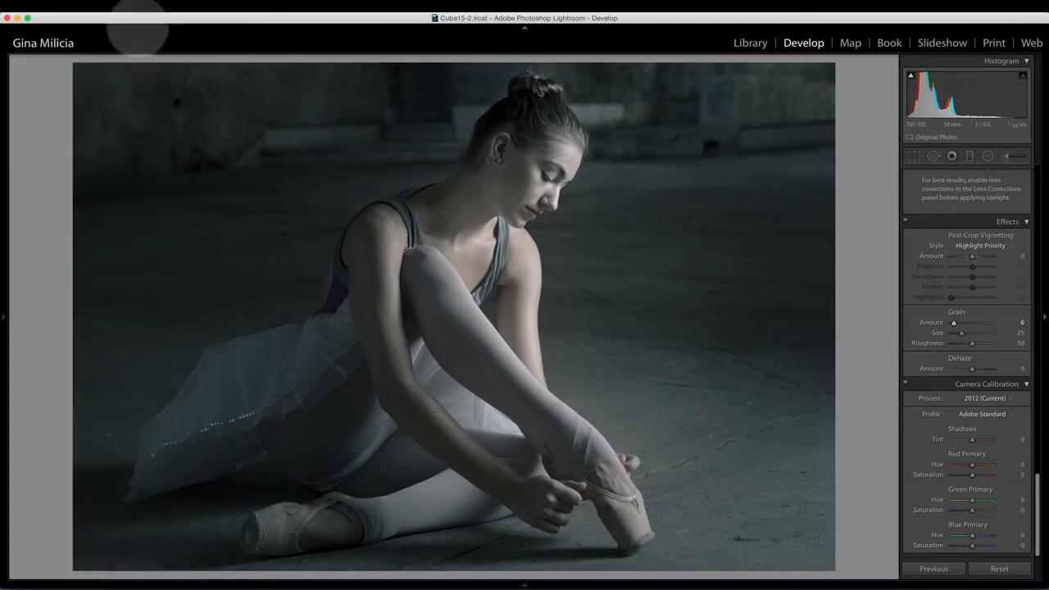
pyautogui.moveTo(15, 310)
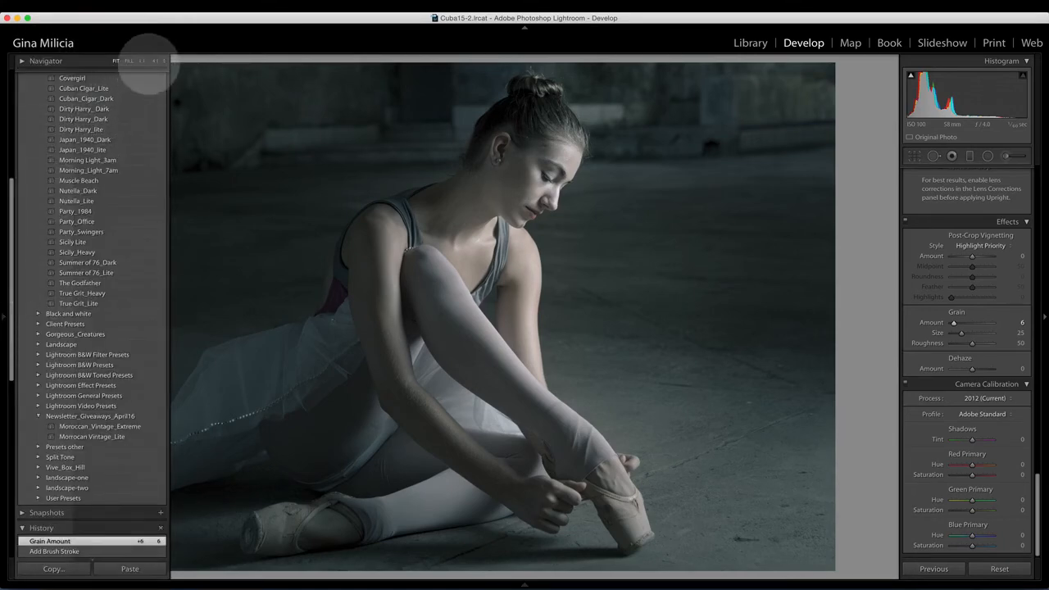
pyautogui.click(155, 60)
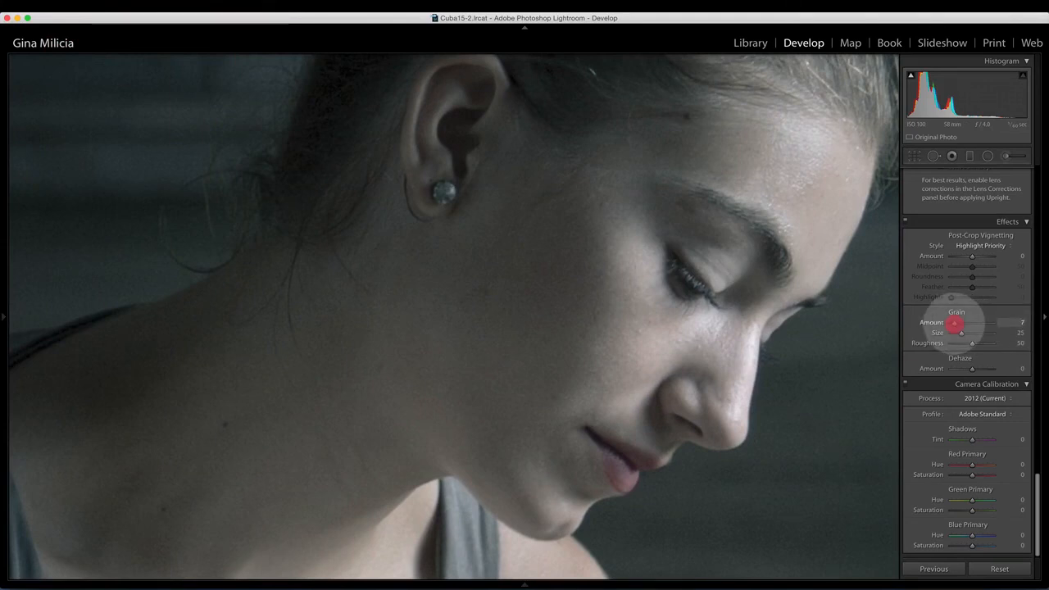
pyautogui.moveTo(955, 324); pyautogui.dragTo(963, 323)
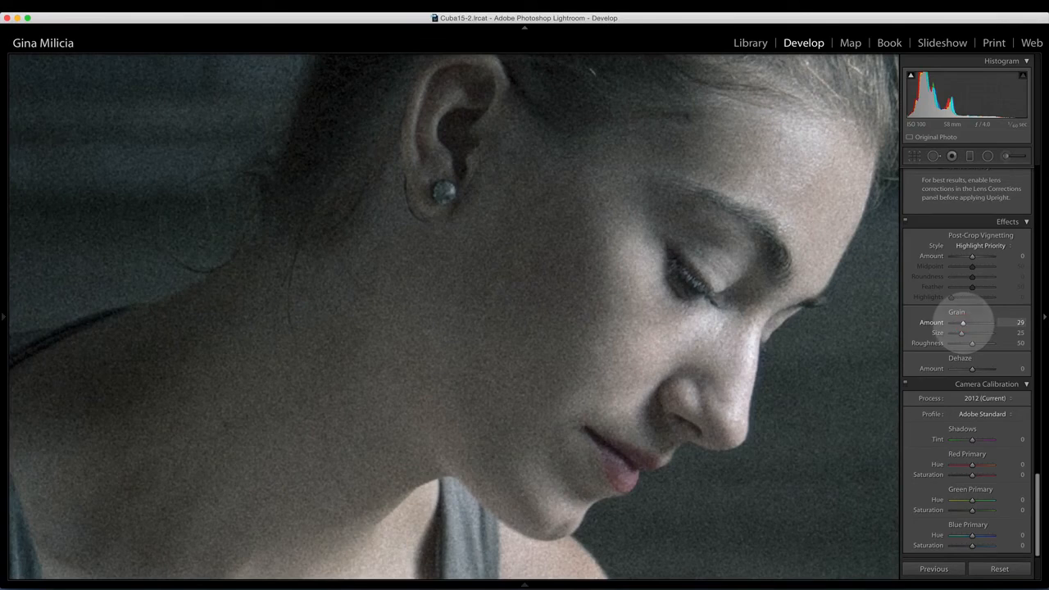
pyautogui.moveTo(963, 322); pyautogui.dragTo(979, 343)
pyautogui.click(960, 332)
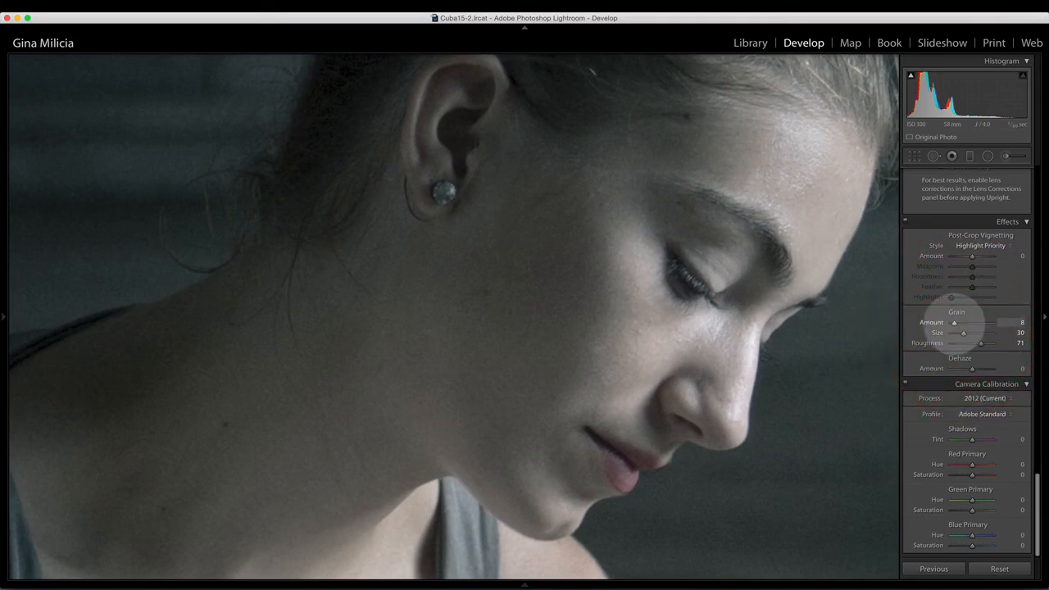
# Reduce the grain Amount to 0, raise it to 2, and compare the effect on the face
pyautogui.click(934, 322)
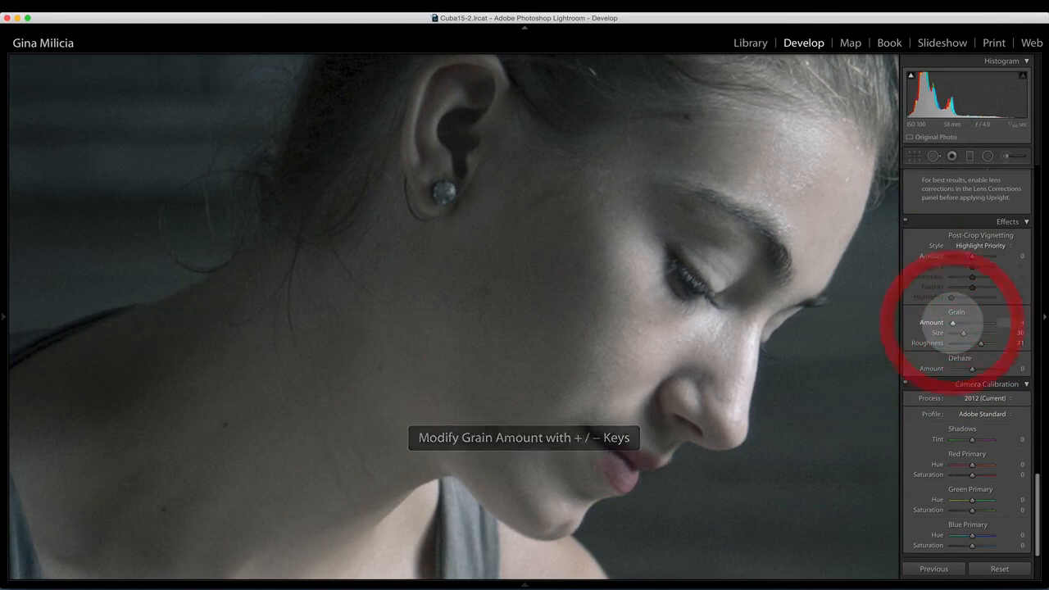
pyautogui.press('Down')
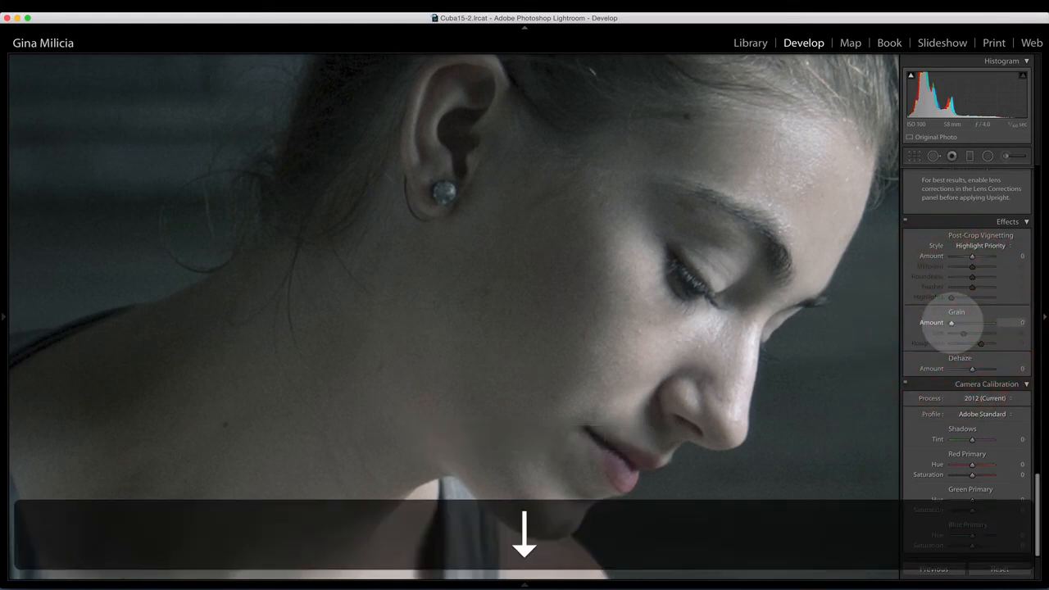
pyautogui.click(952, 322)
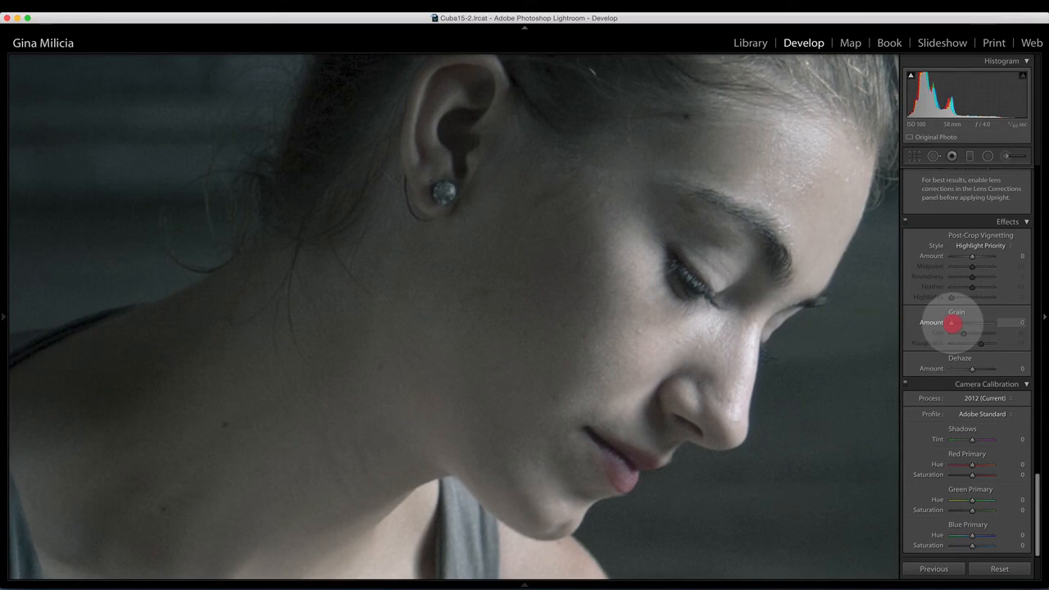
pyautogui.click(952, 322)
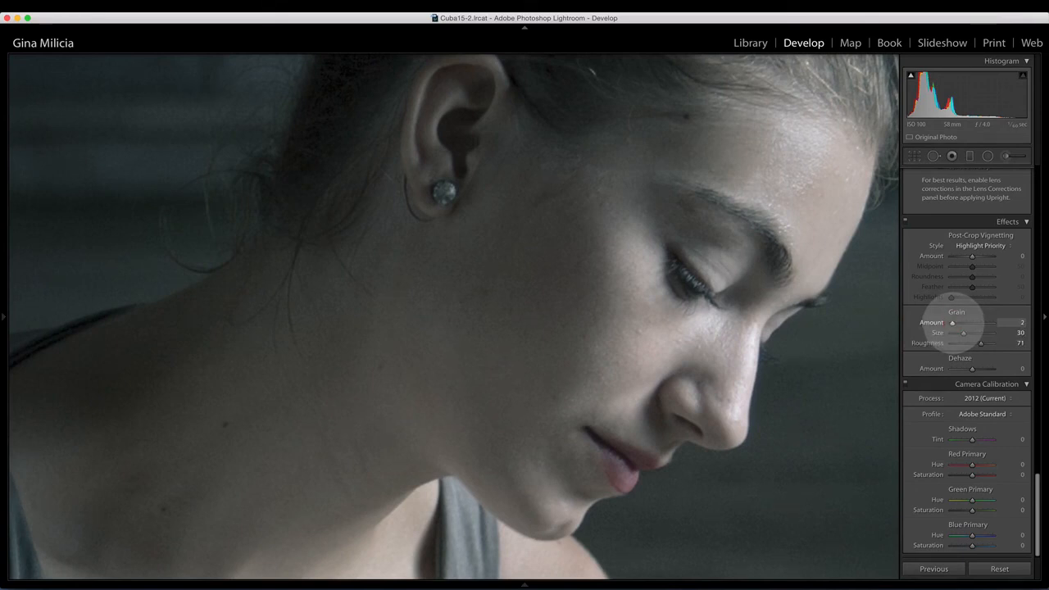
pyautogui.click(952, 322)
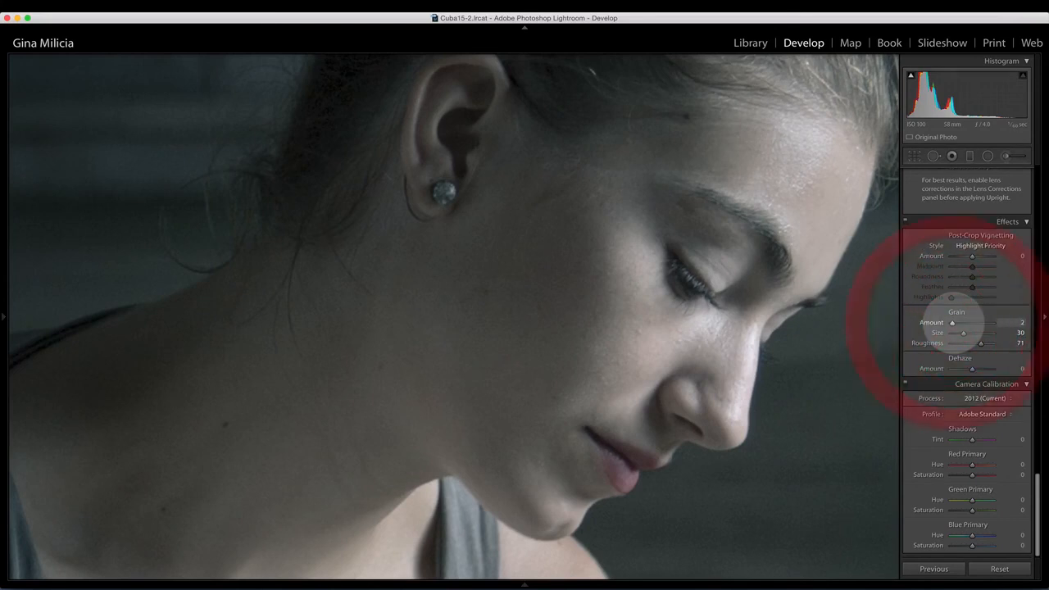
pyautogui.press('\\')
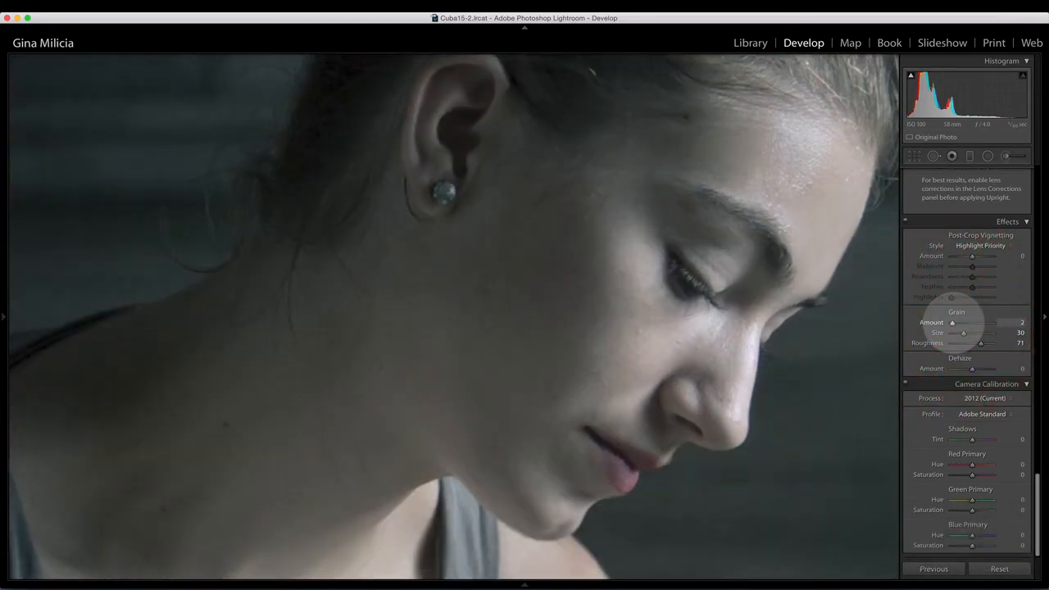
# Set the grain Amount to 7 and toggle the Effects adjustments off and on to judge the grain
pyautogui.scroll(2, 942, 270)
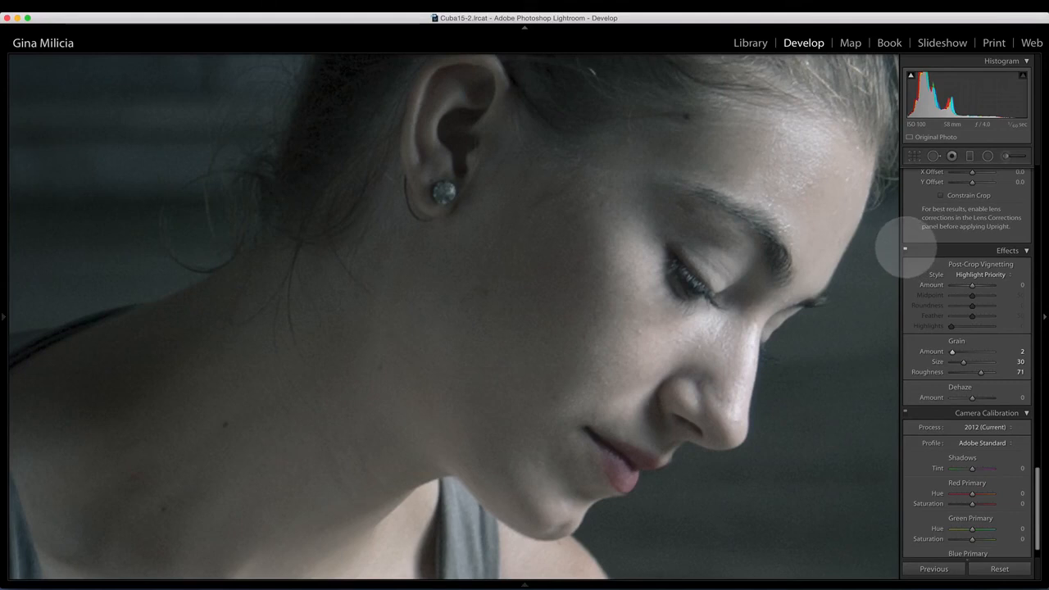
pyautogui.click(905, 251)
pyautogui.click(906, 252)
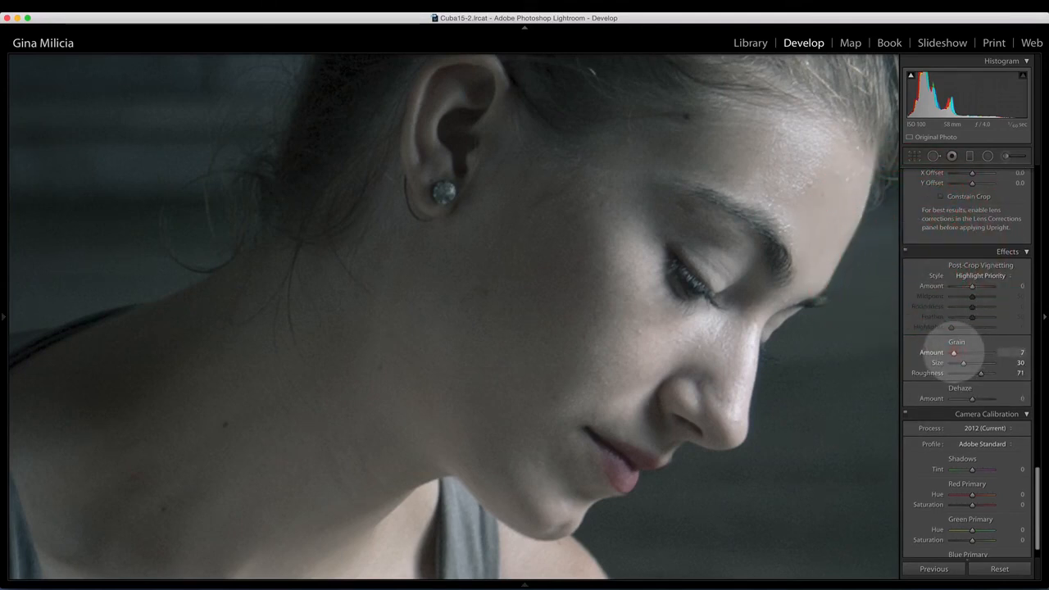
pyautogui.click(906, 251)
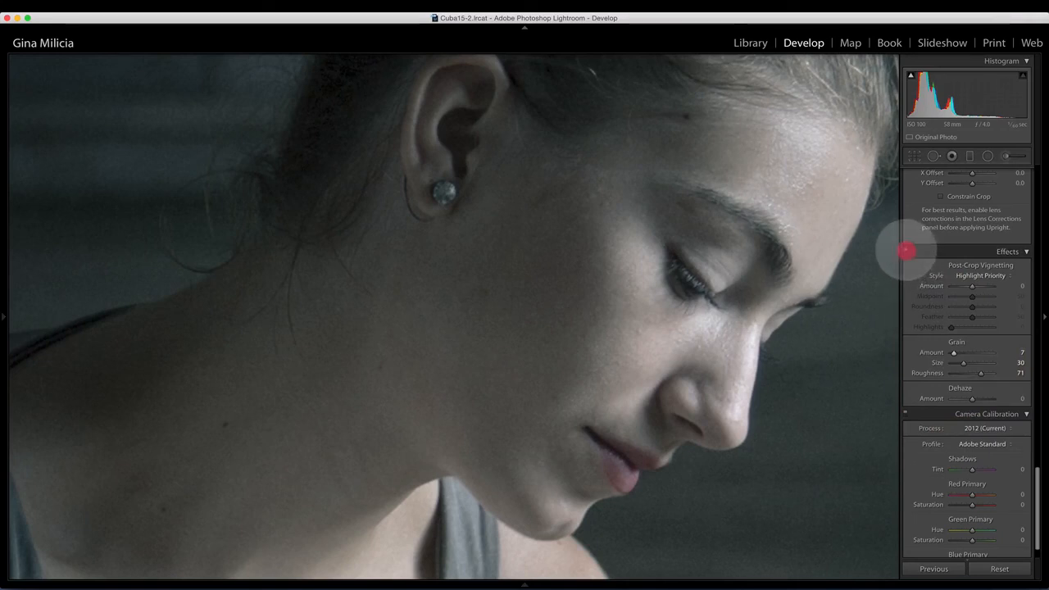
pyautogui.click(905, 250)
pyautogui.click(905, 251)
pyautogui.click(905, 251)
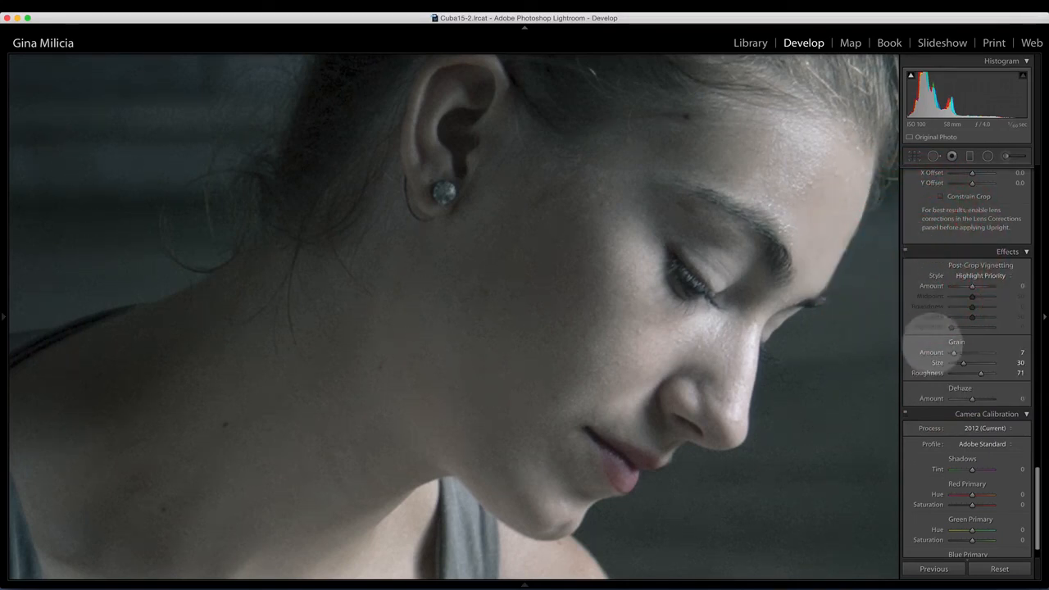
# Compare the whole finished photo with its before view several times, ending on the edited version
pyautogui.click(604, 320)
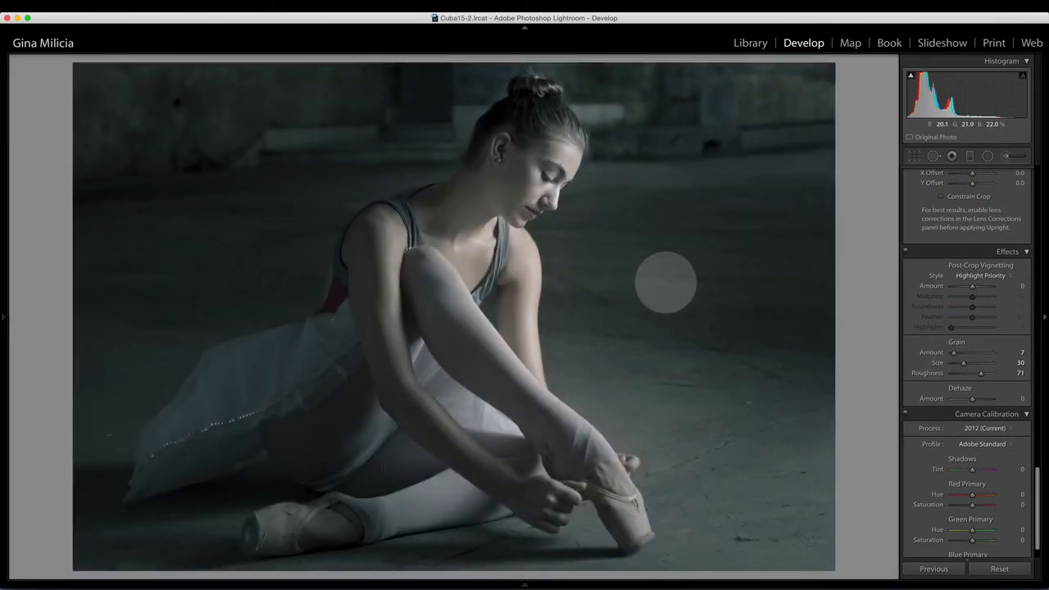
pyautogui.press('\\')
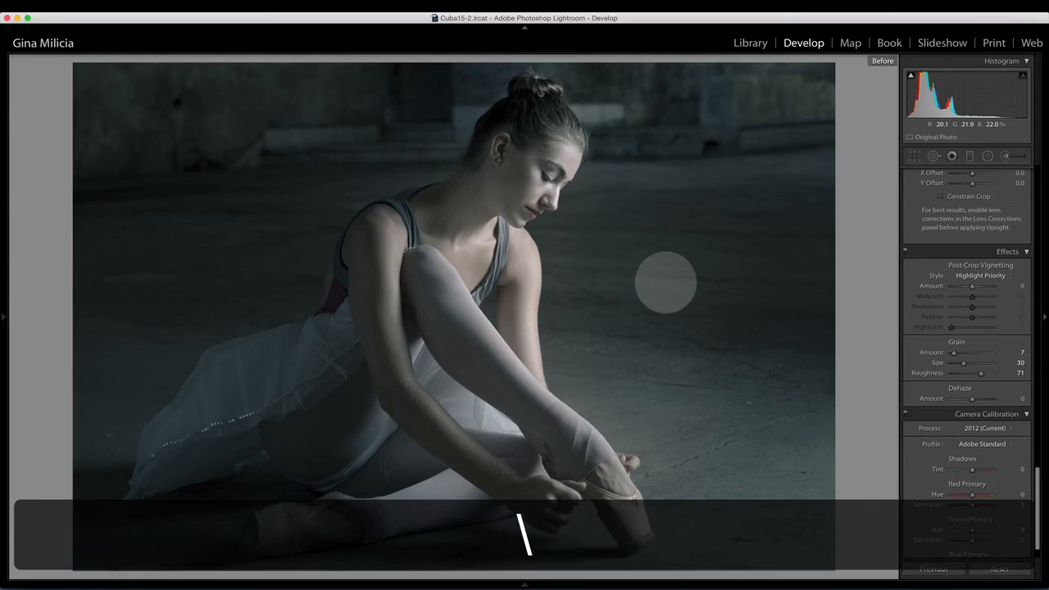
pyautogui.press('\\')
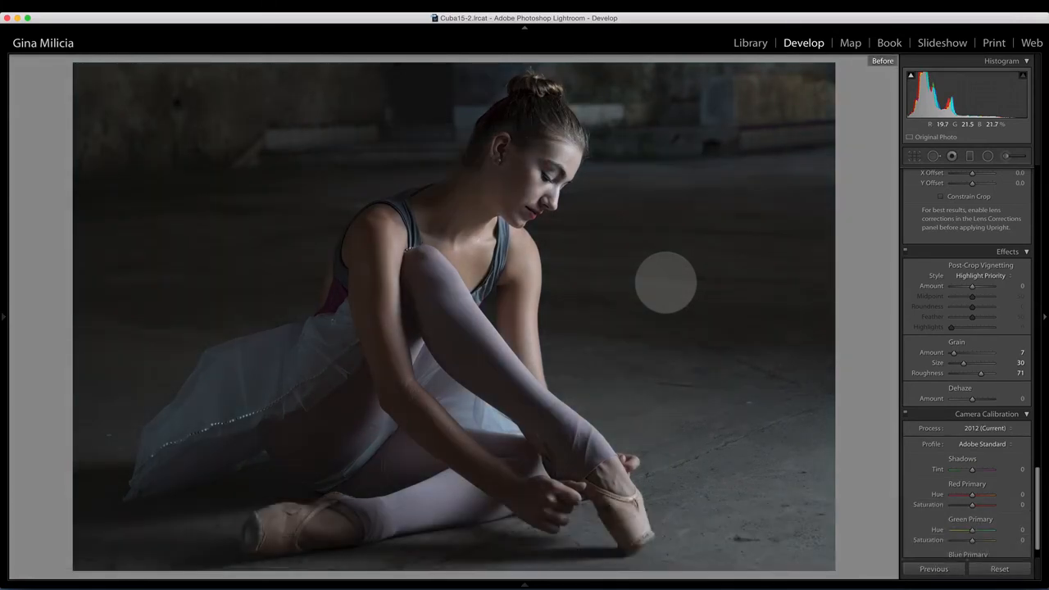
pyautogui.press('\\')
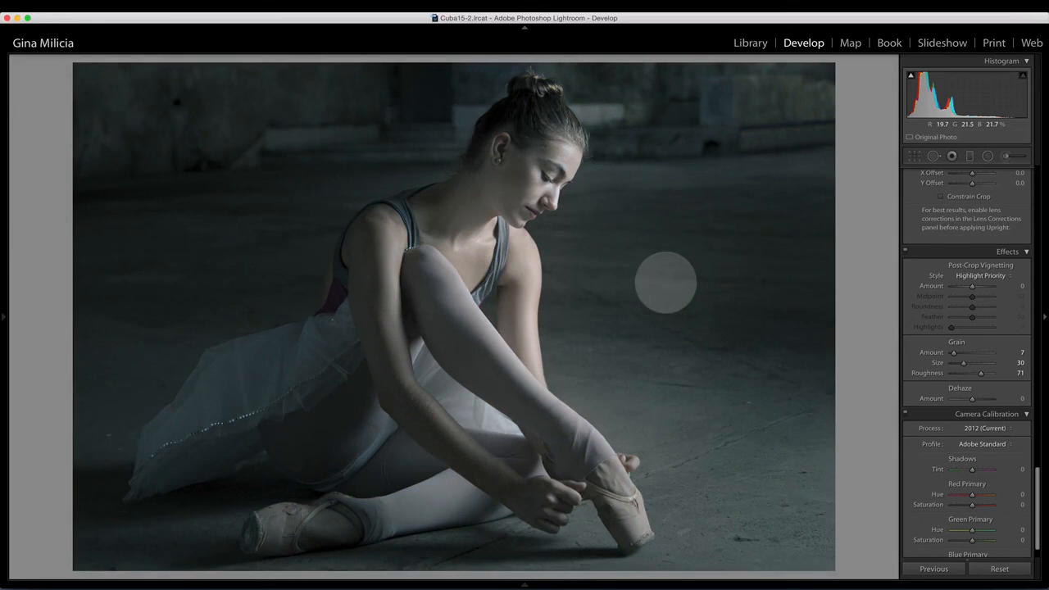
pyautogui.press('\\')
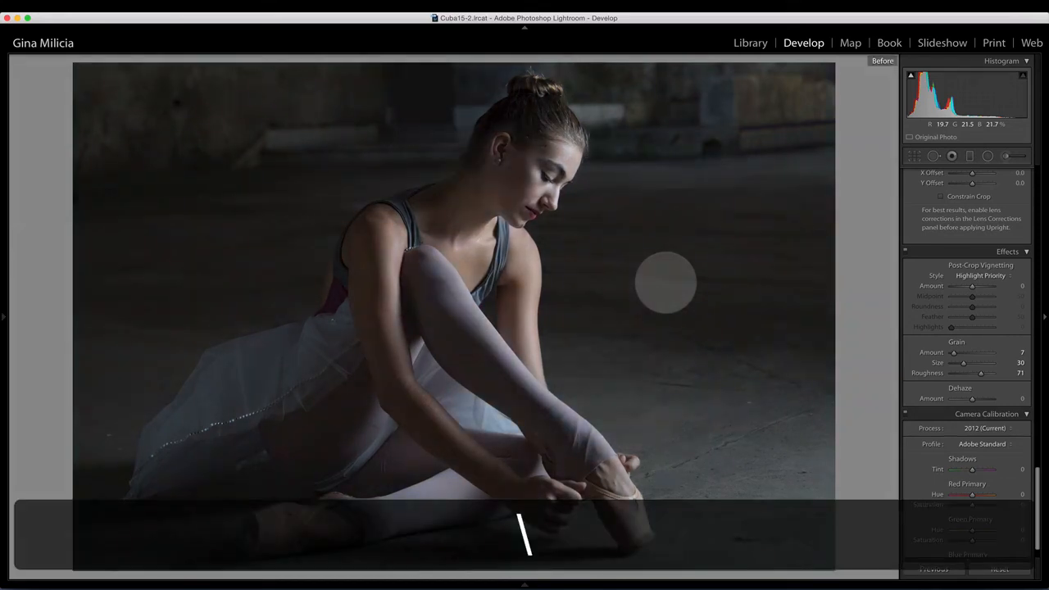
pyautogui.press('\\')
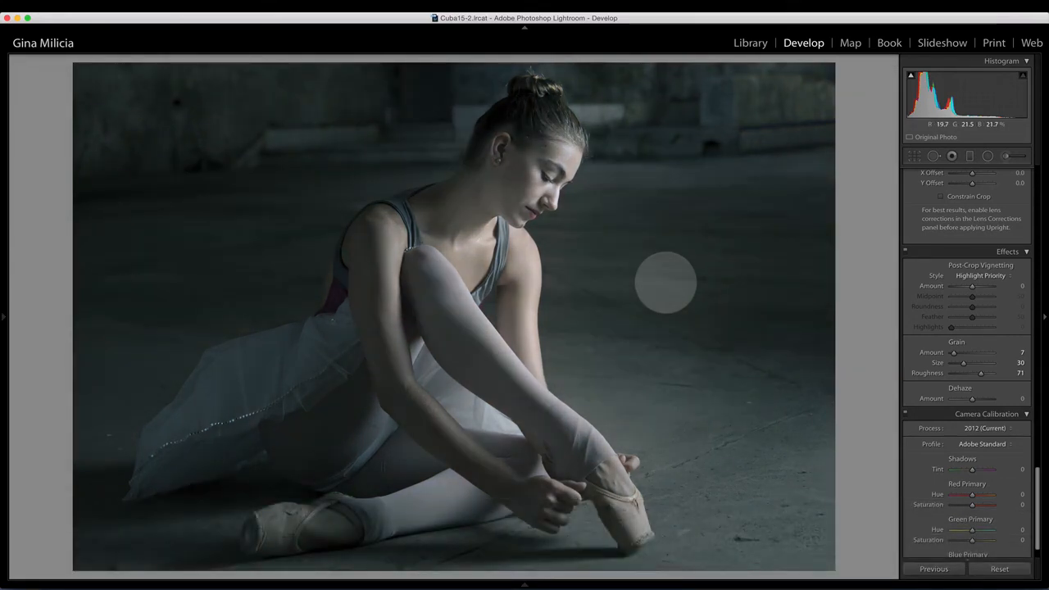